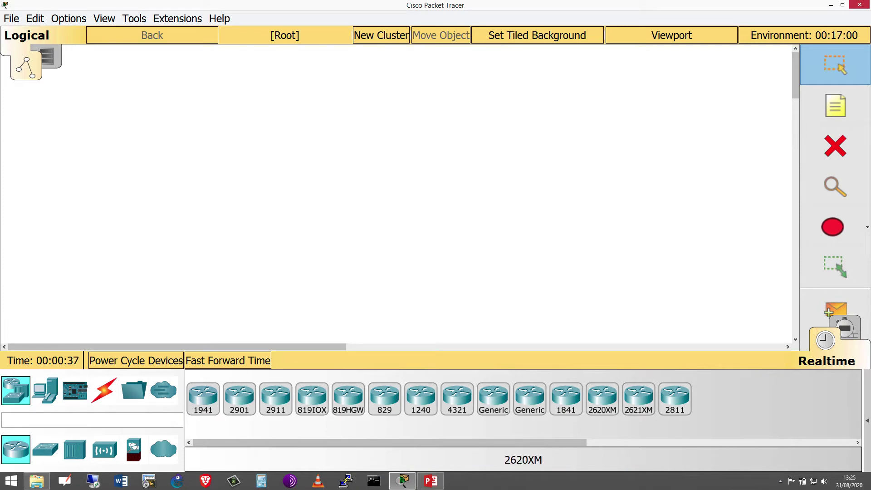
- Place a 1941 router, Router0, in the left part of the workspace
{"action": "left_click", "coordinate": [201, 403]}
{"action": "left_click", "coordinate": [175, 194]}
{"action": "left_click", "coordinate": [229, 163]}
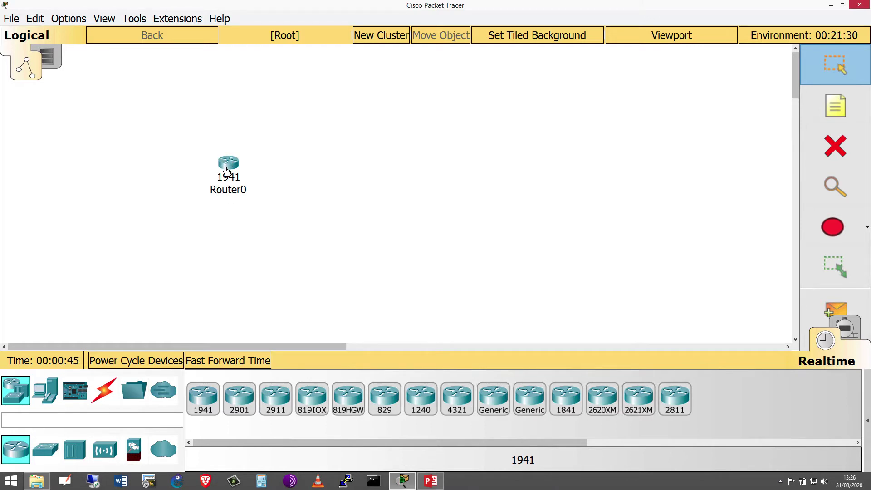
{"action": "mouse_move", "coordinate": [228, 170]}
{"action": "left_click_drag", "start_coordinate": [229, 167], "coordinate": [230, 169]}
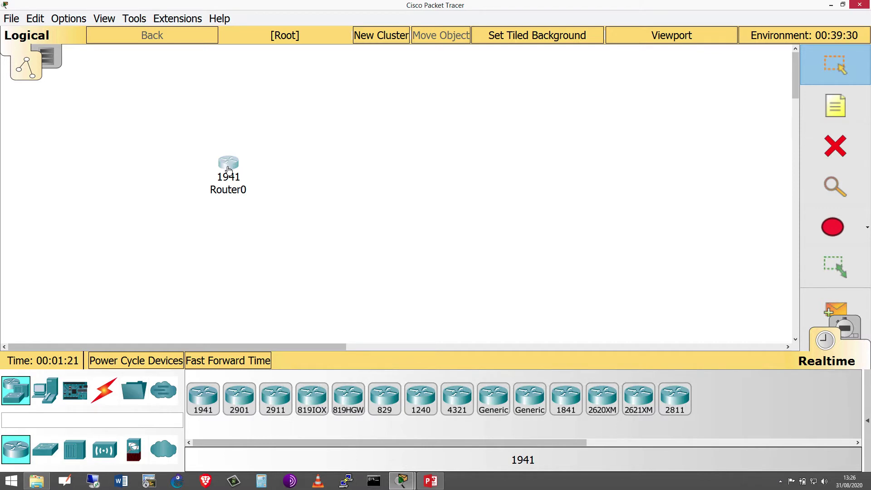
{"action": "mouse_move", "coordinate": [227, 168]}
- Open Router0's window, inspect the 1941 chassis and modules, then switch to its CLI
{"action": "left_click", "coordinate": [230, 166]}
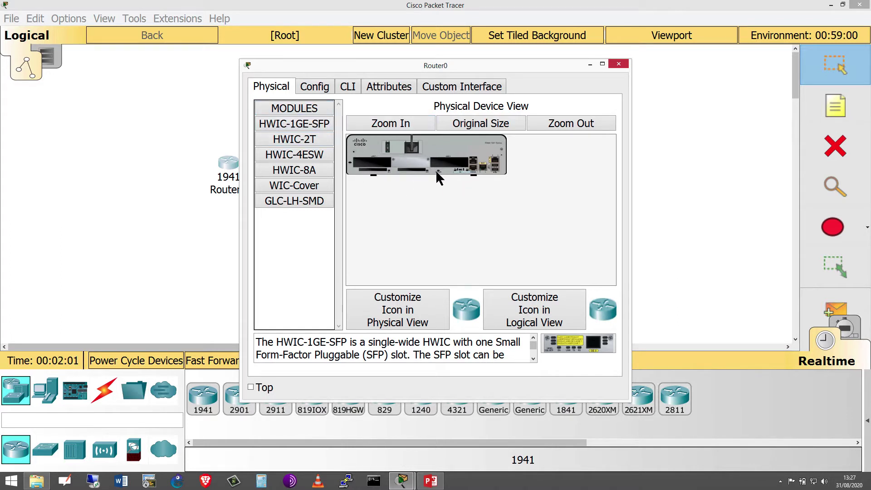
{"action": "double_click", "coordinate": [301, 108]}
{"action": "double_click", "coordinate": [300, 108]}
{"action": "left_click", "coordinate": [345, 87]}
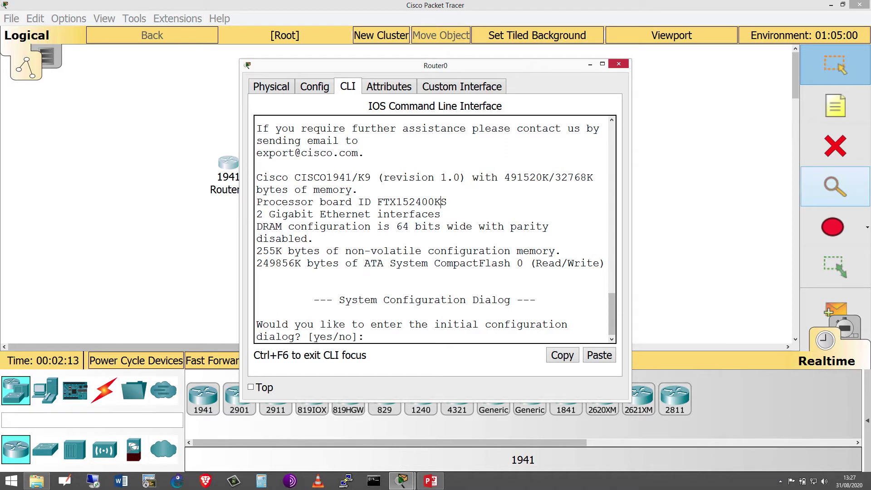
- Decline the initial configuration dialog and enter privileged mode with 'en'
{"action": "type", "text": "no"}
{"action": "key", "text": "Return"}
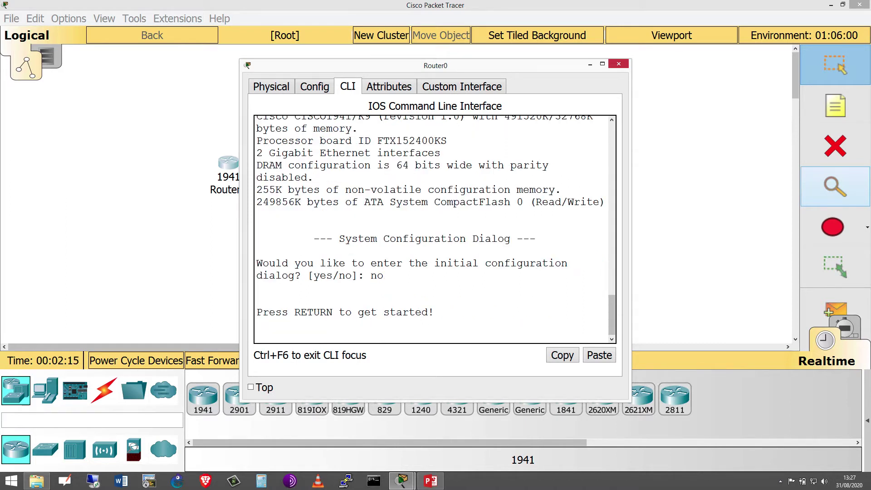
{"action": "key", "text": "Return"}
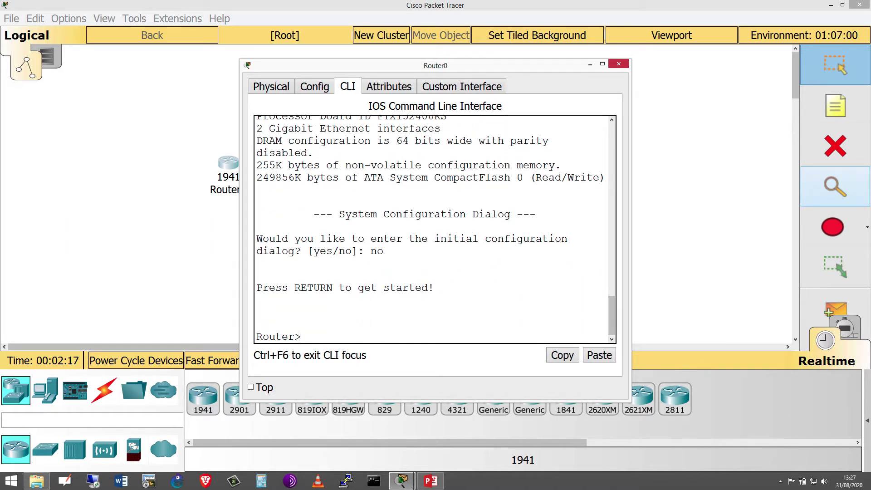
{"action": "type", "text": "en"}
{"action": "key", "text": "Return"}
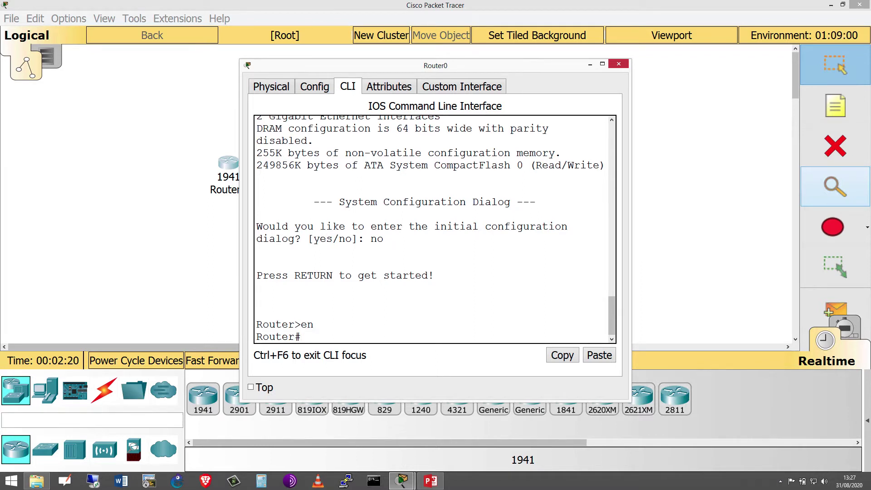
- Enter global configuration with 'conf t', then return to Router# with 'end'
{"action": "type", "text": "conf t"}
{"action": "key", "text": "Return"}
{"action": "type", "text": "ig)#i"}
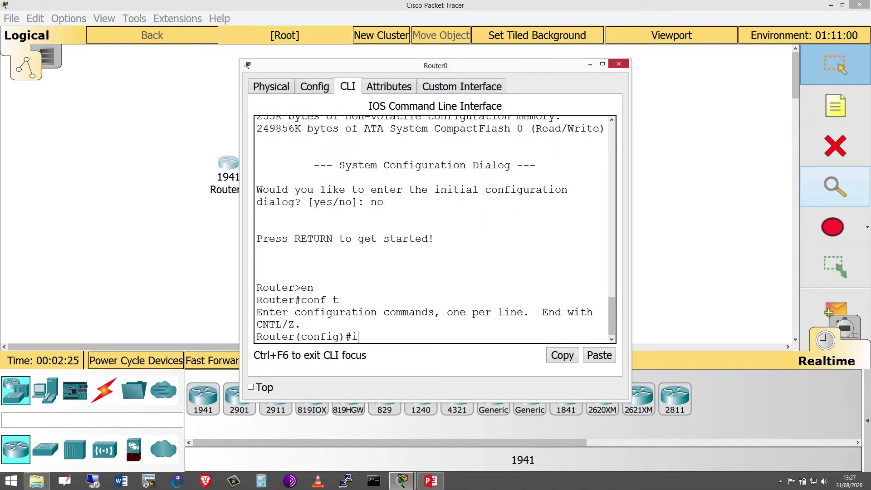
{"action": "type", "text": "p"}
{"action": "key", "text": "BackSpace"}
{"action": "key", "text": "BackSpace"}
{"action": "type", "text": "end"}
{"action": "key", "text": "Return"}
{"action": "key", "text": "Return"}
{"action": "key", "text": "Return"}
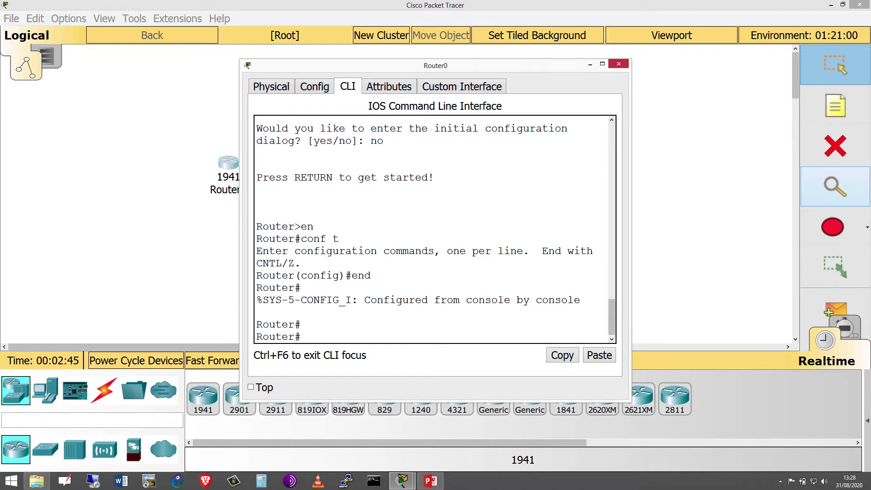
{"action": "type", "text": "set ?"}
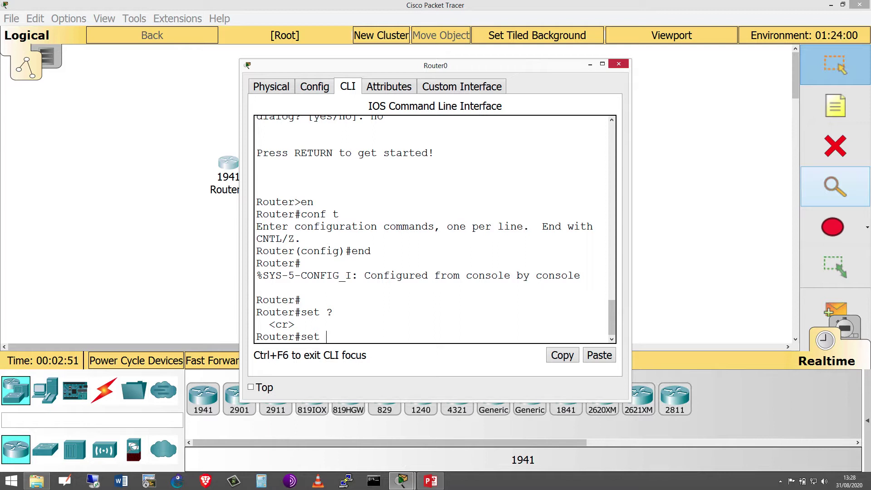
- Set Router0's clock to 13:29:00 August 31 2020 and confirm it with 'show clock'
{"action": "key", "text": "BackSpace"}
{"action": "key", "text": "BackSpace"}
{"action": "key", "text": "BackSpace"}
{"action": "key", "text": "BackSpace"}
{"action": "type", "text": "cl"}
{"action": "type", "text": "o"}
{"action": "type", "text": "ck ?"}
{"action": "type", "text": "s"}
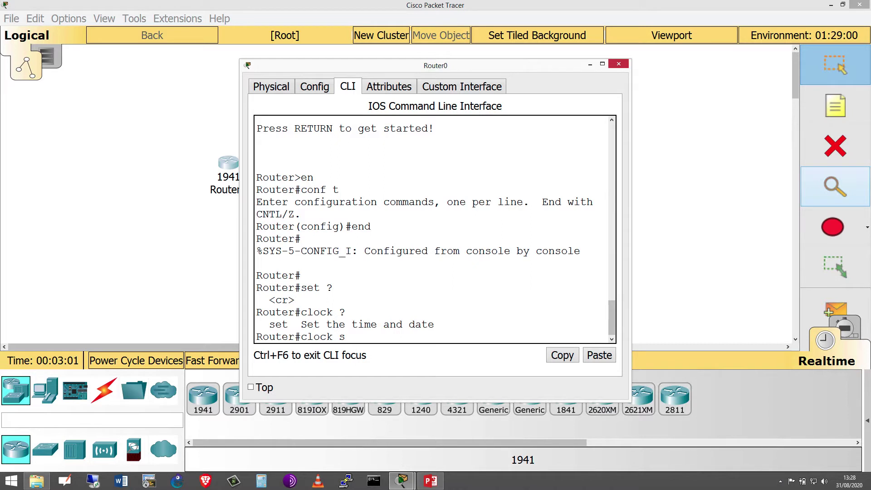
{"action": "type", "text": "et ?"}
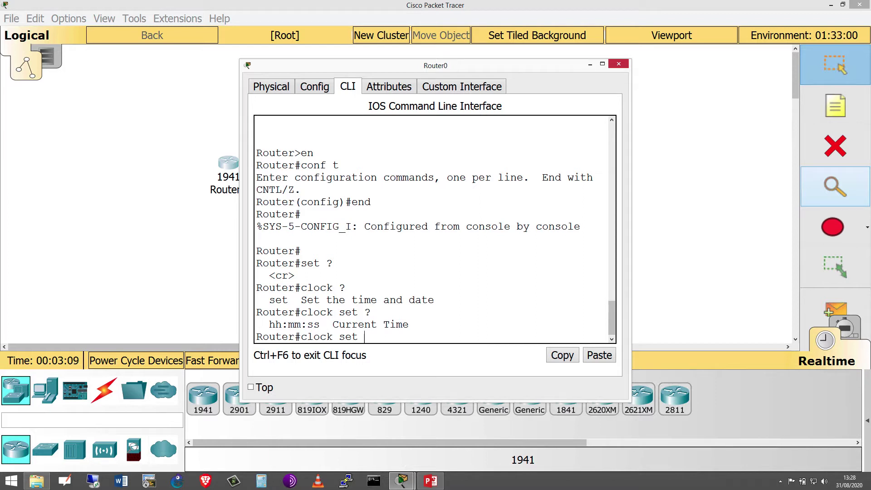
{"action": "type", "text": "13"}
{"action": "type", "text": "9 :0"}
{"action": "type", "text": "?"}
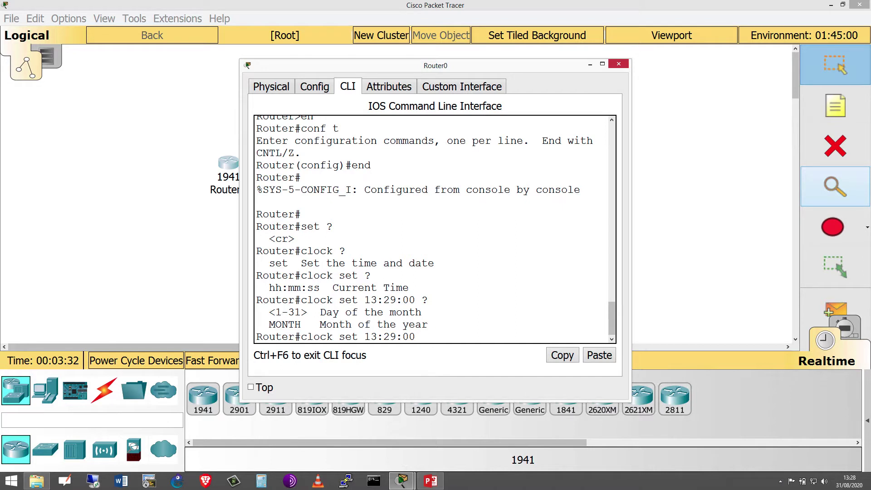
{"action": "type", "text": "A"}
{"action": "type", "text": "ug"}
{"action": "type", "text": "h"}
{"action": "key", "text": "BackSpace"}
{"action": "type", "text": "ust"}
{"action": "type", "text": " 20"}
{"action": "key", "text": "BackSpace"}
{"action": "key", "text": "BackSpace"}
{"action": "type", "text": "31 200"}
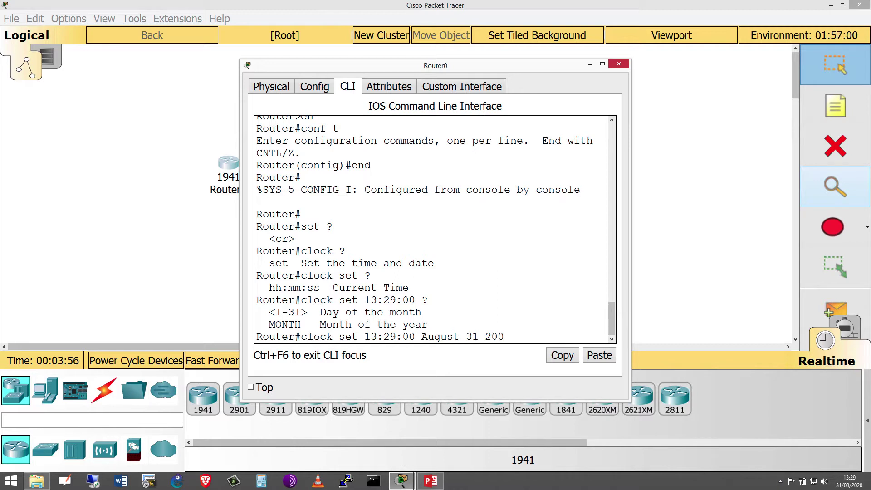
{"action": "key", "text": "BackSpace"}
{"action": "type", "text": "20"}
{"action": "key", "text": "Return"}
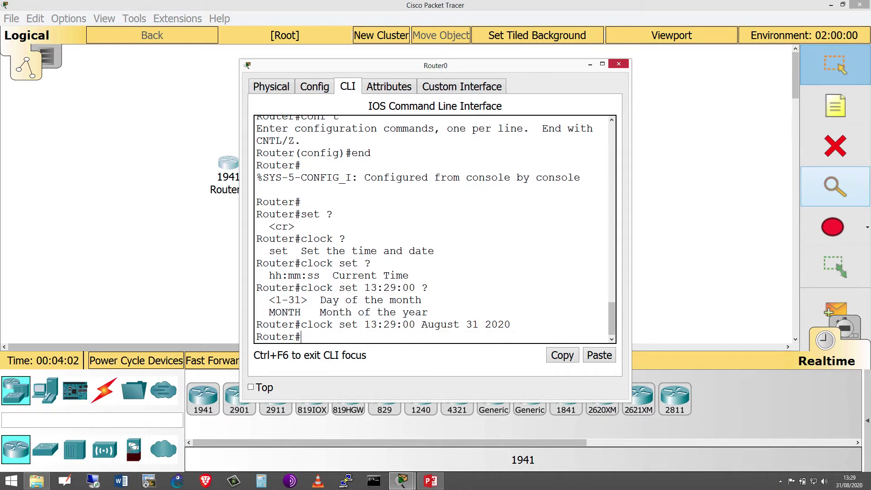
{"action": "type", "text": "show clock"}
{"action": "key", "text": "Return"}
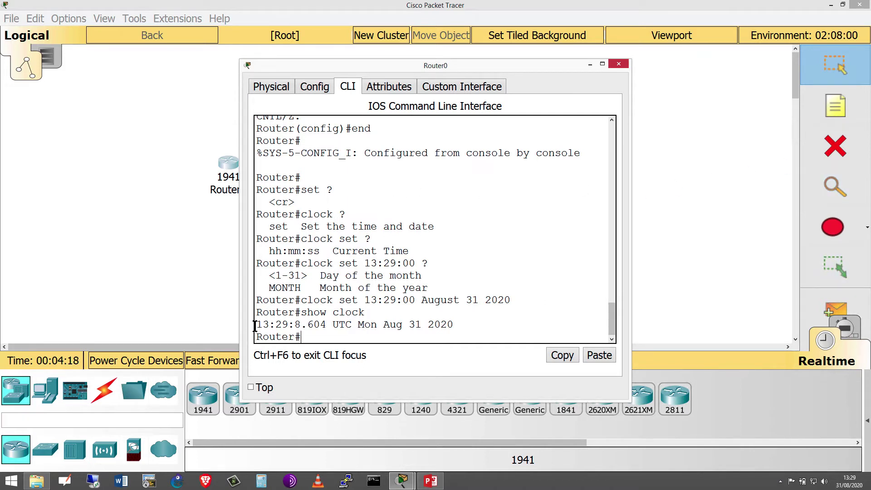
{"action": "left_click_drag", "start_coordinate": [257, 325], "coordinate": [301, 328]}
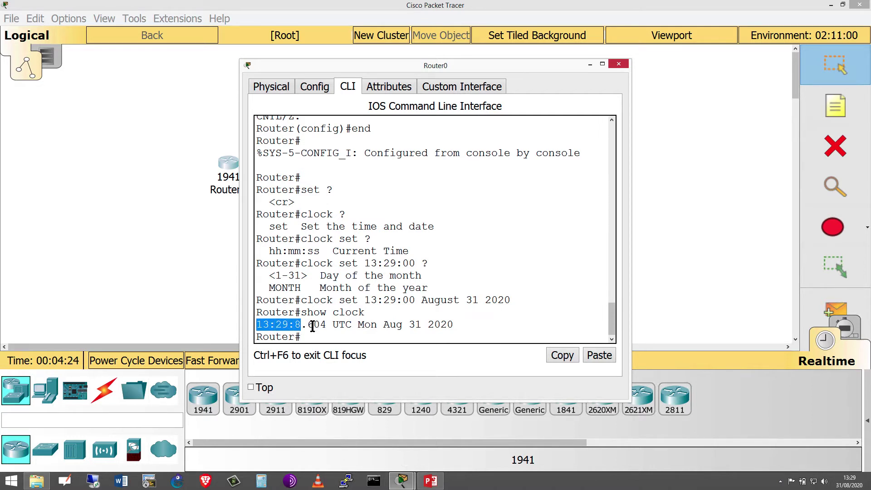
{"action": "left_click", "coordinate": [319, 325]}
{"action": "left_click_drag", "start_coordinate": [307, 325], "coordinate": [361, 326]}
{"action": "left_click", "coordinate": [333, 331]}
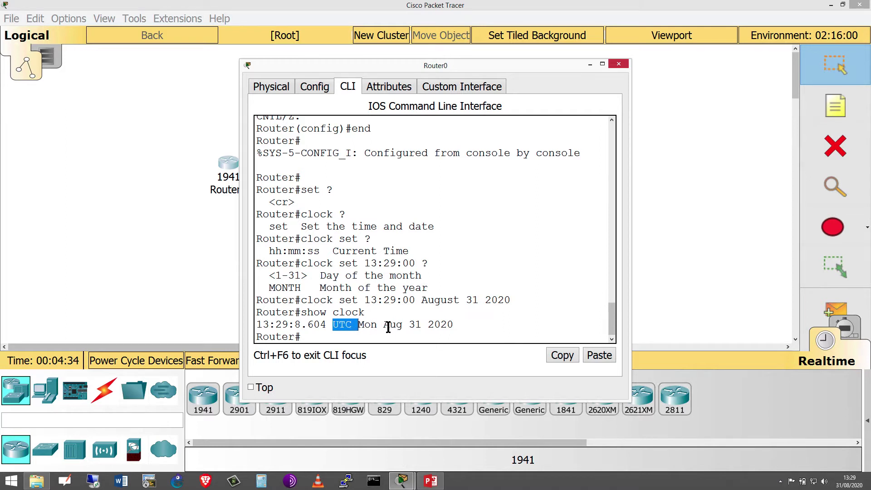
{"action": "left_click_drag", "start_coordinate": [388, 326], "coordinate": [422, 327]}
{"action": "left_click", "coordinate": [443, 326]}
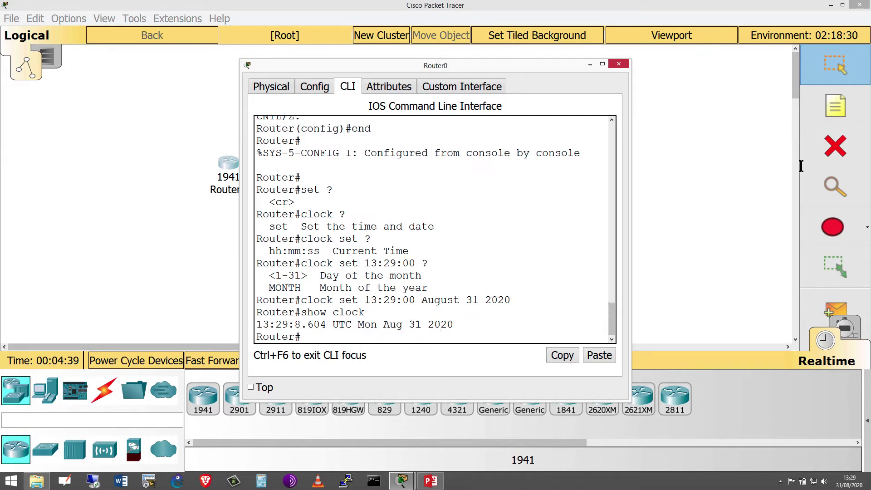
{"action": "key", "text": "Return"}
{"action": "key", "text": "Return"}
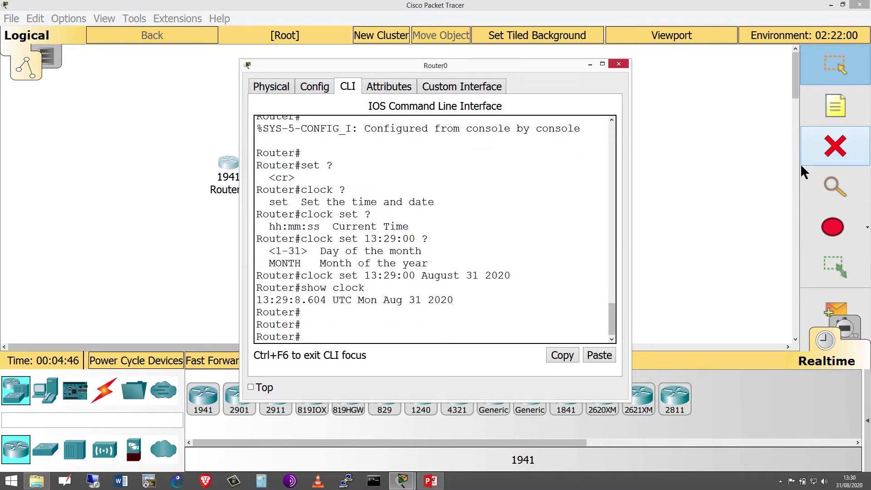
- In global configuration mode, set an enable secret password on Router0
{"action": "type", "text": "enable"}
{"action": "key", "text": "BackSpace"}
{"action": "key", "text": "BackSpace"}
{"action": "key", "text": "BackSpace"}
{"action": "key", "text": "BackSpace"}
{"action": "key", "text": "BackSpace"}
{"action": "key", "text": "BackSpace"}
{"action": "key", "text": "BackSpace"}
{"action": "type", "text": "conf t"}
{"action": "key", "text": "Return"}
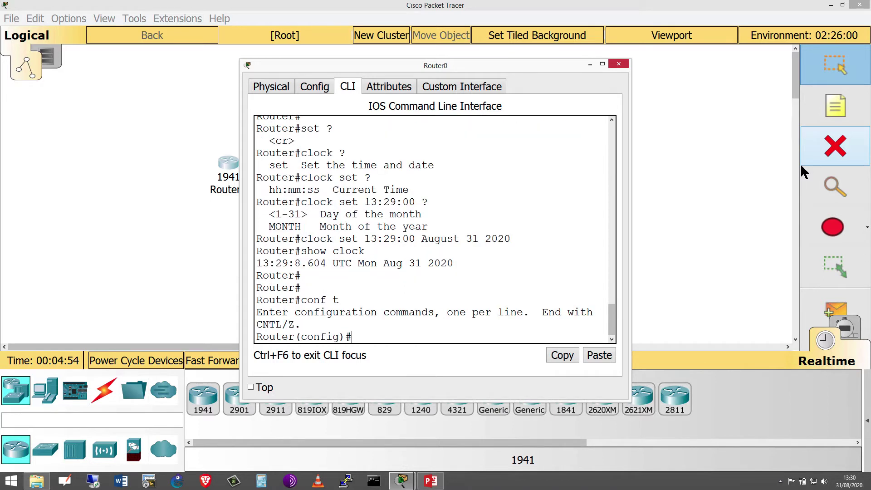
{"action": "type", "text": "enable se"}
{"action": "key", "text": "Tab"}
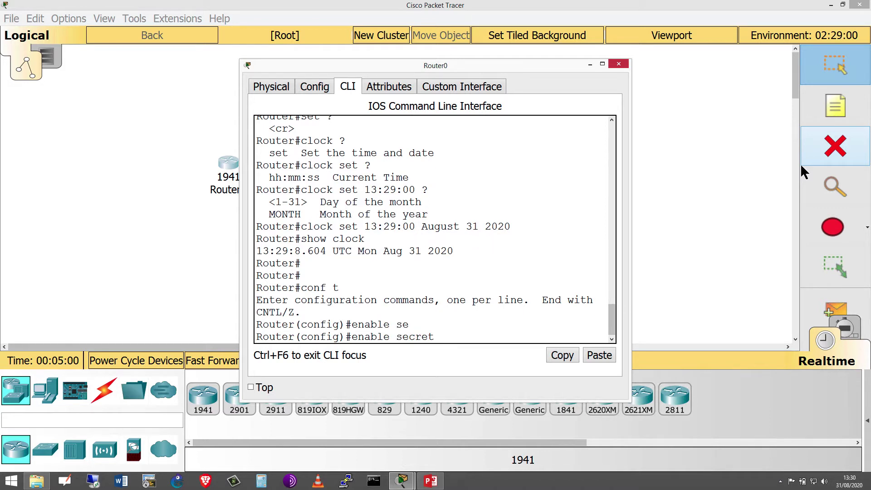
{"action": "type", "text": "cisco"}
{"action": "key", "text": "Return"}
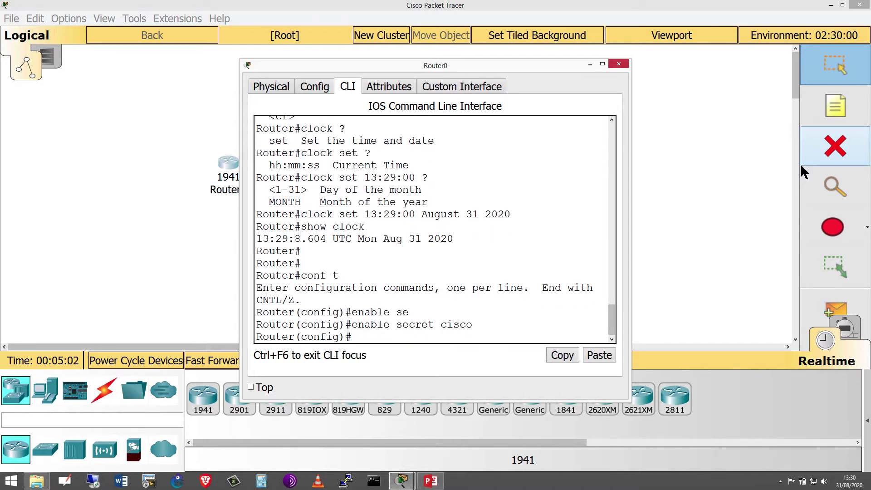
- Exit configuration mode and log out of the console session with 'exit'
{"action": "type", "text": "exit"}
{"action": "key", "text": "Return"}
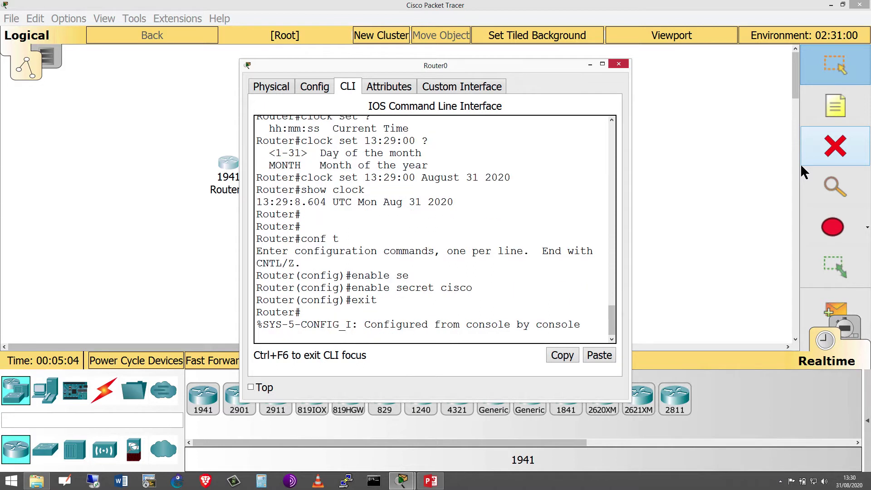
{"action": "key", "text": "Return"}
{"action": "key", "text": "Return"}
{"action": "type", "text": "exit"}
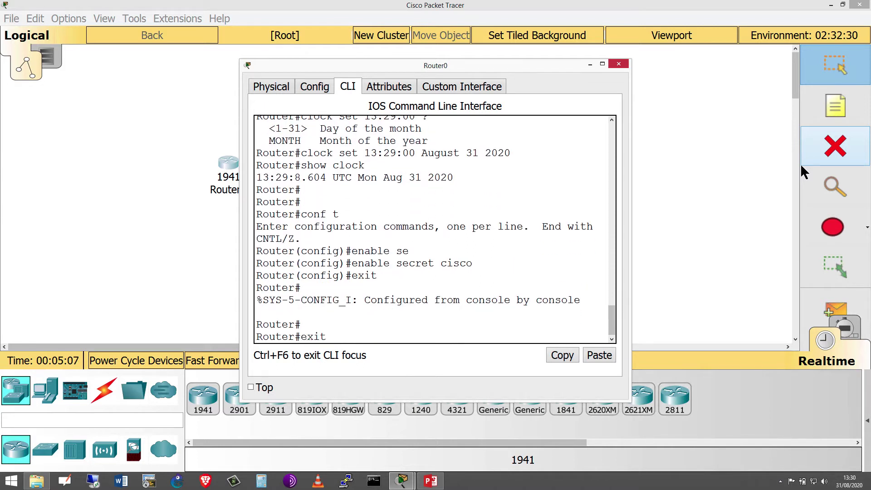
{"action": "key", "text": "Return"}
- Log back in and reach Router# by running 'enable' and supplying the enable password
{"action": "key", "text": "Return"}
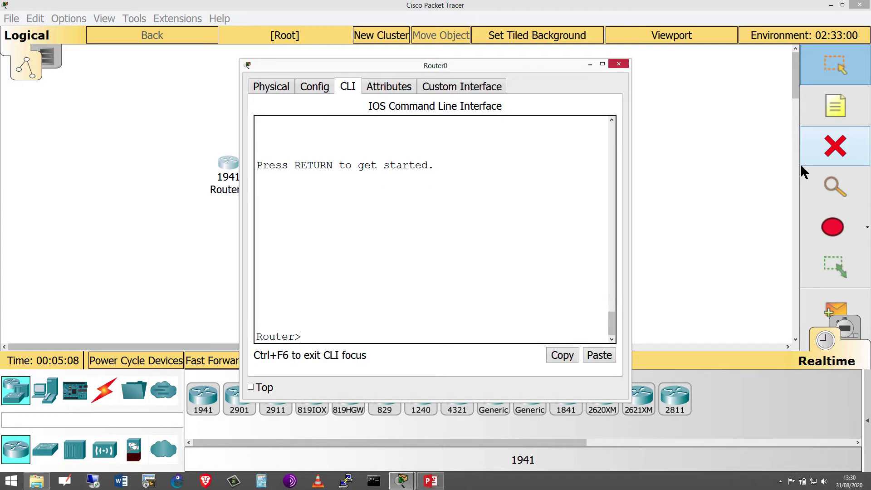
{"action": "key", "text": "Return"}
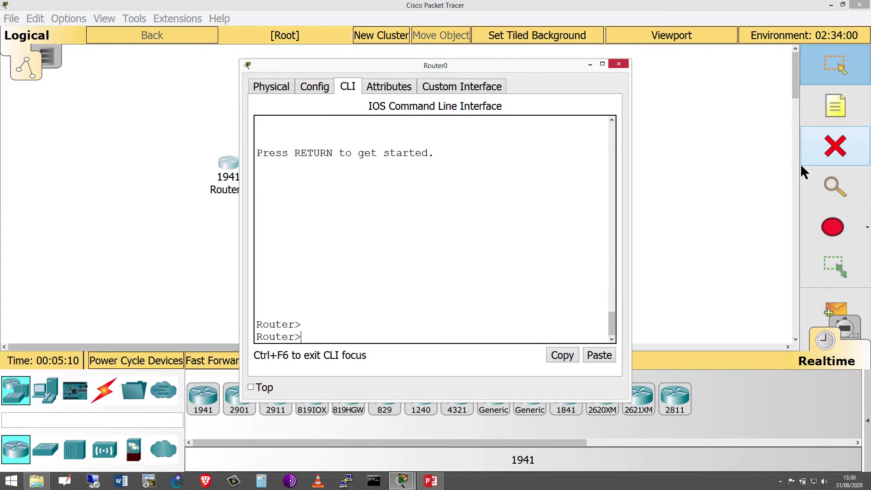
{"action": "type", "text": "enable"}
{"action": "key", "text": "Return"}
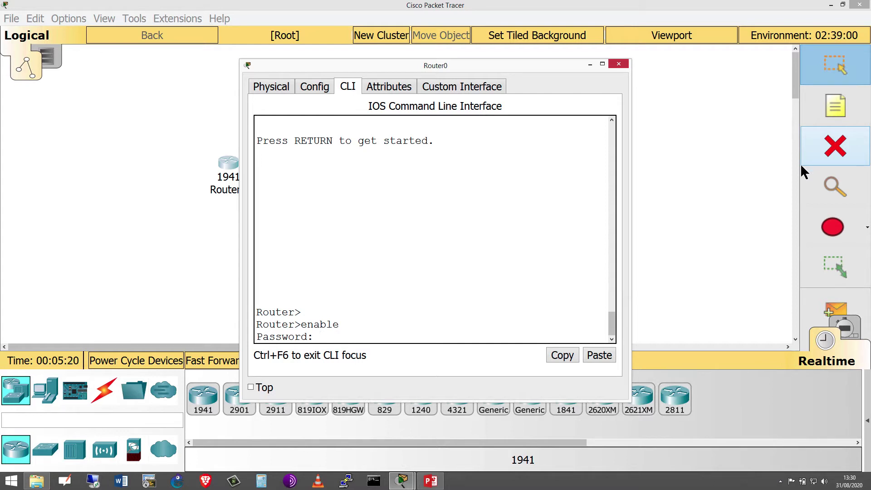
{"action": "key", "text": "Return"}
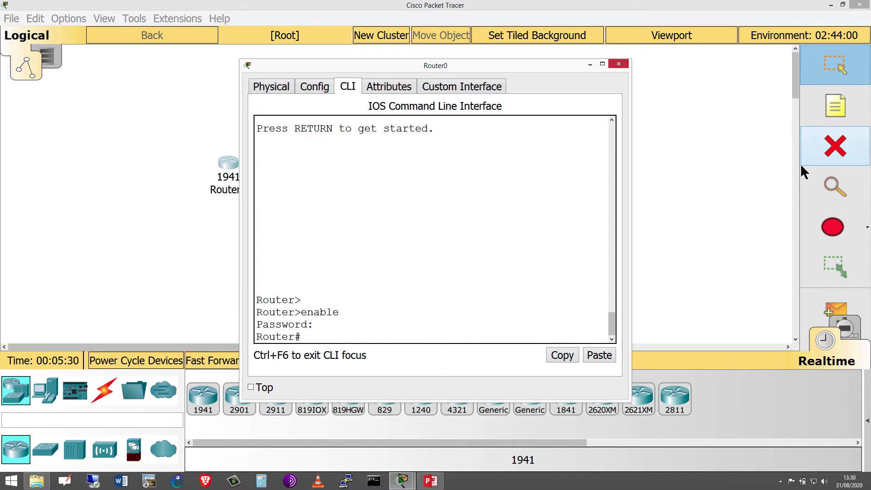
{"action": "key", "text": "Return"}
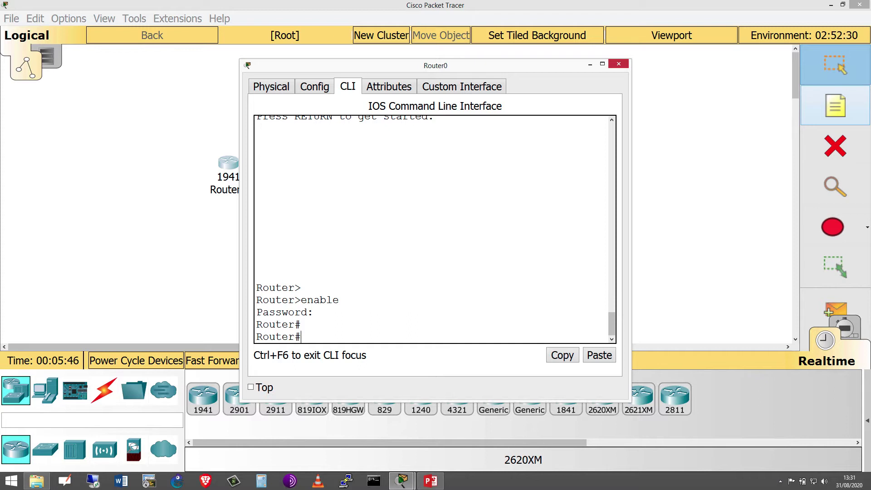
{"action": "left_click", "coordinate": [553, 243]}
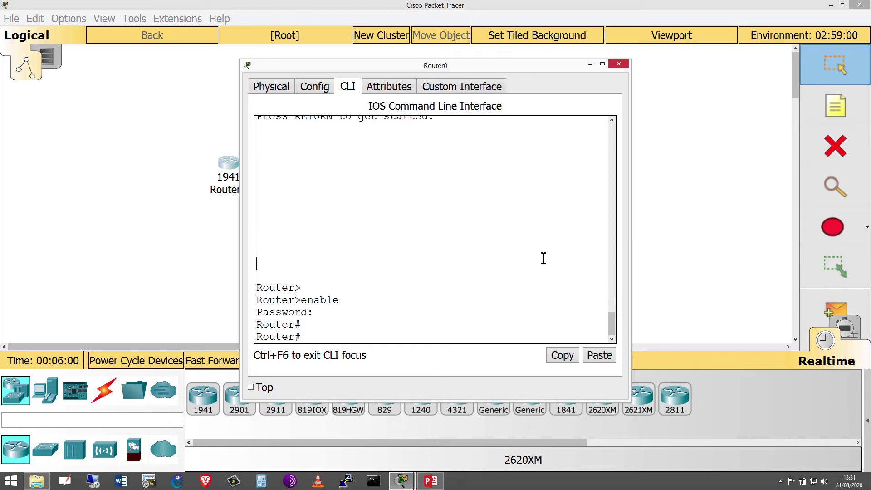
- Enter configuration for vty lines 0 to 4 with 'line vty 0 4'
{"action": "key", "text": "Return"}
{"action": "key", "text": "Return"}
{"action": "key", "text": "Return"}
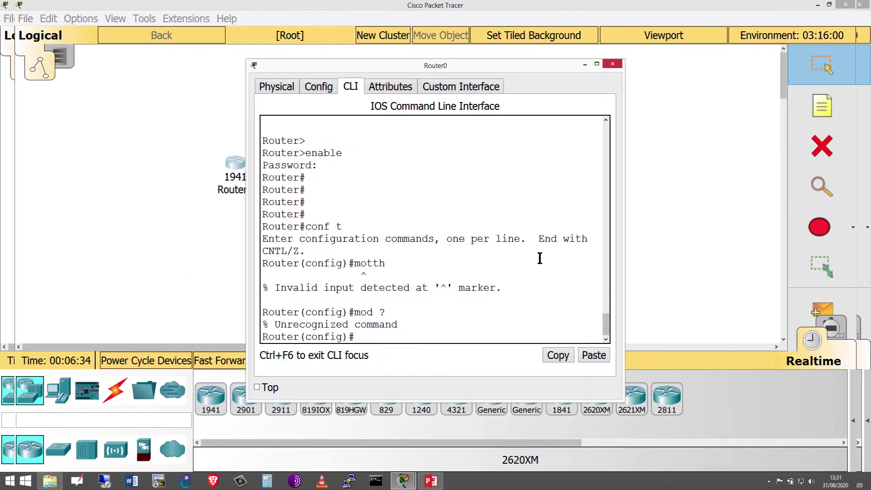
{"action": "type", "text": "c"}
{"action": "key", "text": "BackSpace"}
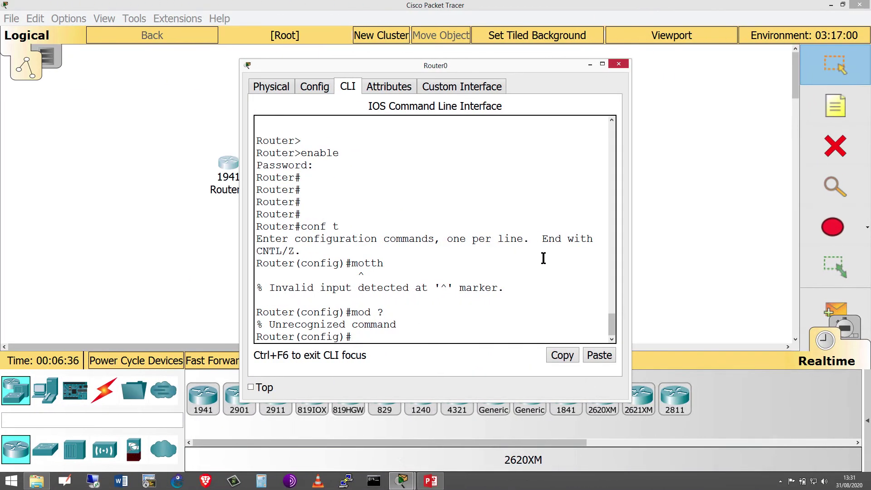
{"action": "type", "text": "line vty 0 4"}
{"action": "key", "text": "Return"}
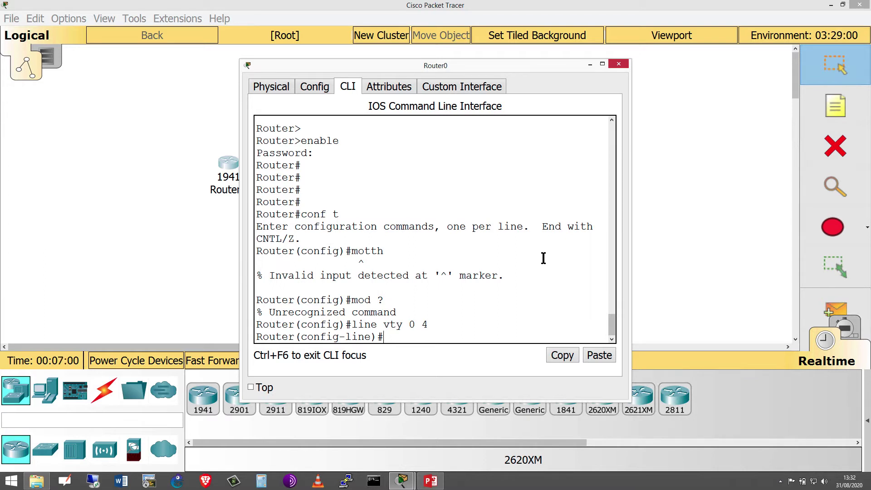
- Set a vty line password and require login on the vty lines
{"action": "type", "text": "pass"}
{"action": "key", "text": "Tab"}
{"action": "type", "text": "cis"}
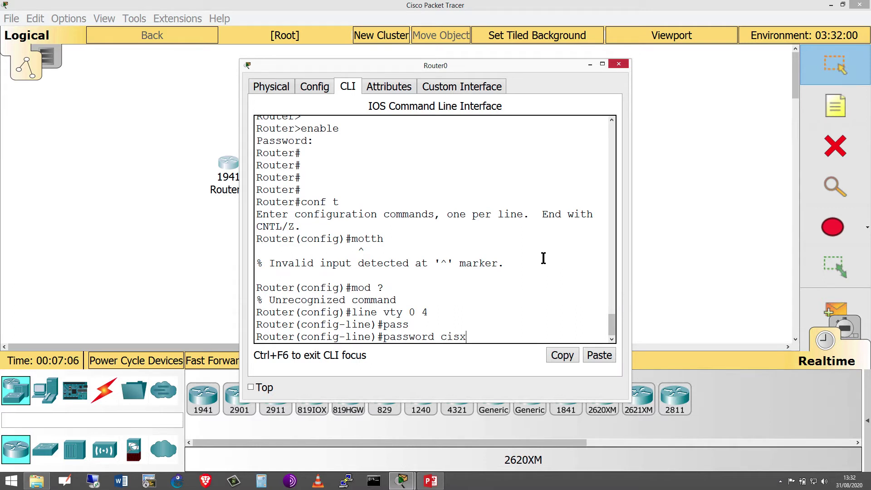
{"action": "type", "text": "x"}
{"action": "key", "text": "BackSpace"}
{"action": "type", "text": "co"}
{"action": "key", "text": "Return"}
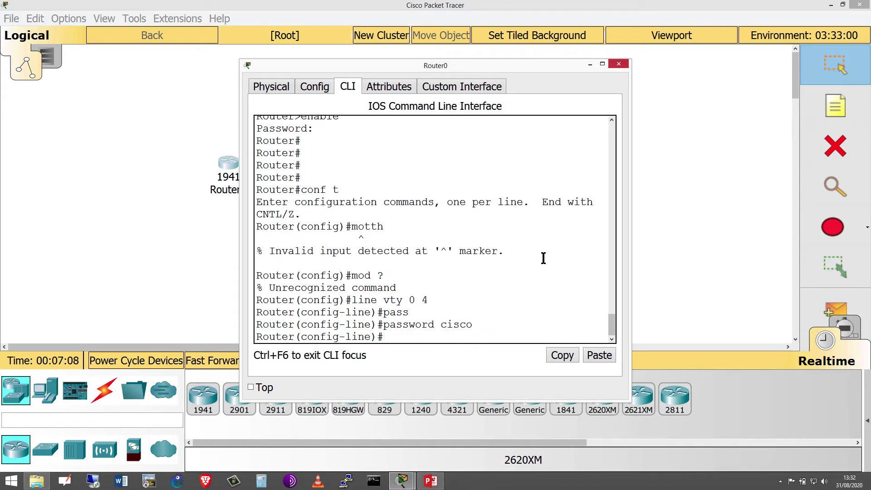
{"action": "type", "text": "login"}
{"action": "key", "text": "Return"}
- Allow all transport input protocols on the vty lines, then exit line configuration
{"action": "type", "text": "transport"}
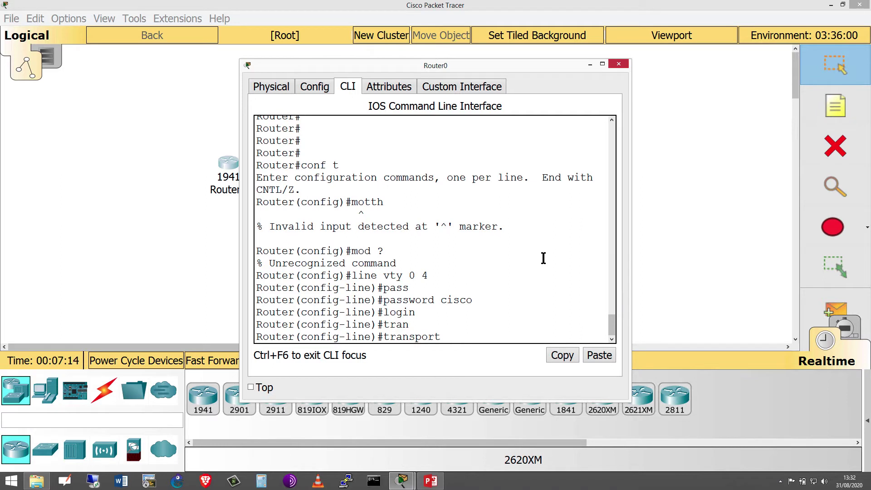
{"action": "type", "text": "in"}
{"action": "key", "text": "Tab"}
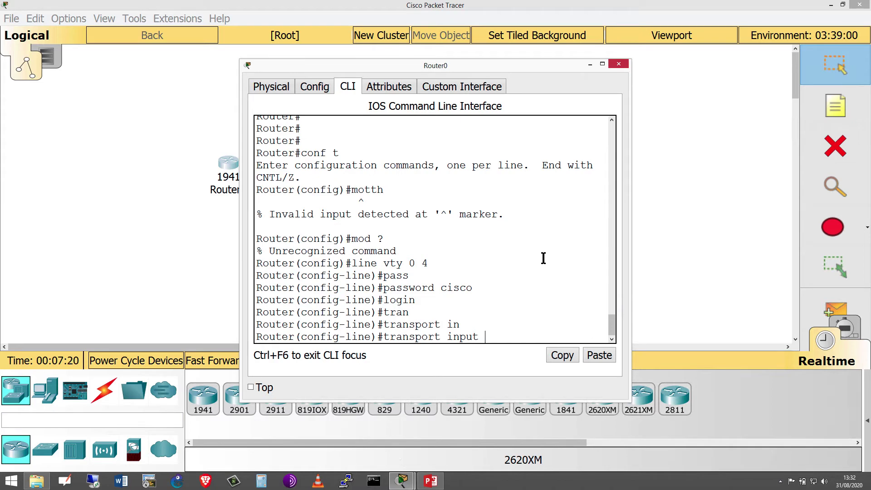
{"action": "type", "text": "?"}
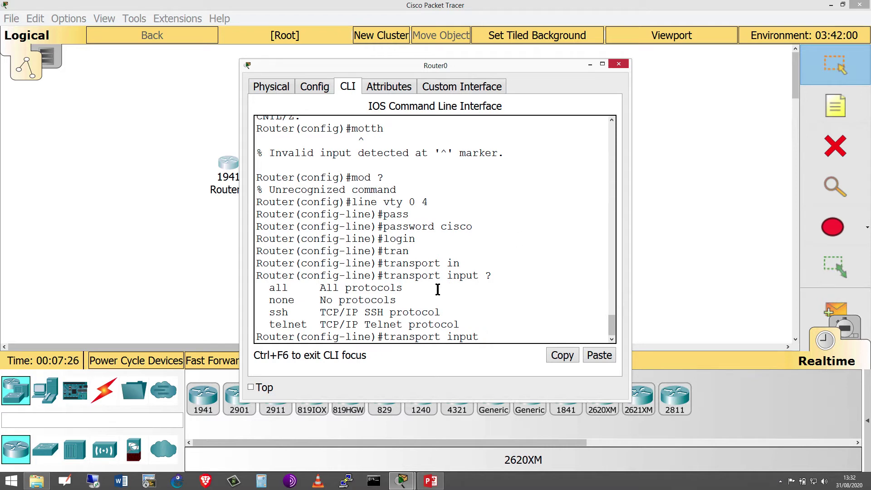
{"action": "mouse_move", "coordinate": [406, 288]}
{"action": "left_mouse_down"}
{"action": "mouse_move", "coordinate": [290, 289]}
{"action": "mouse_move", "coordinate": [271, 299]}
{"action": "mouse_move", "coordinate": [398, 300]}
{"action": "left_mouse_up"}
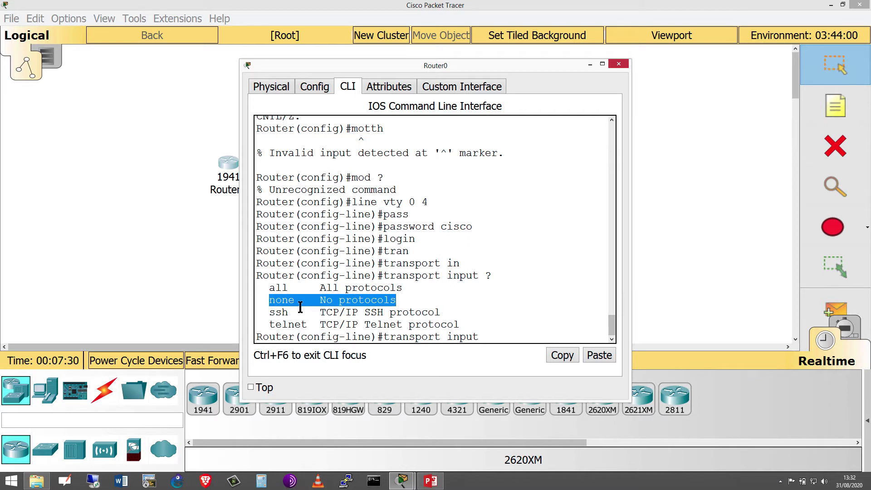
{"action": "left_click_drag", "start_coordinate": [275, 312], "coordinate": [457, 311]}
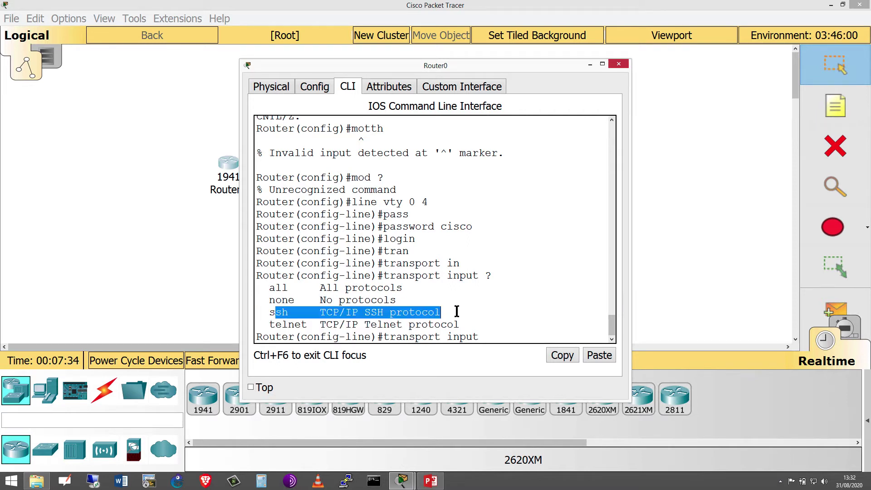
{"action": "left_click", "coordinate": [356, 329]}
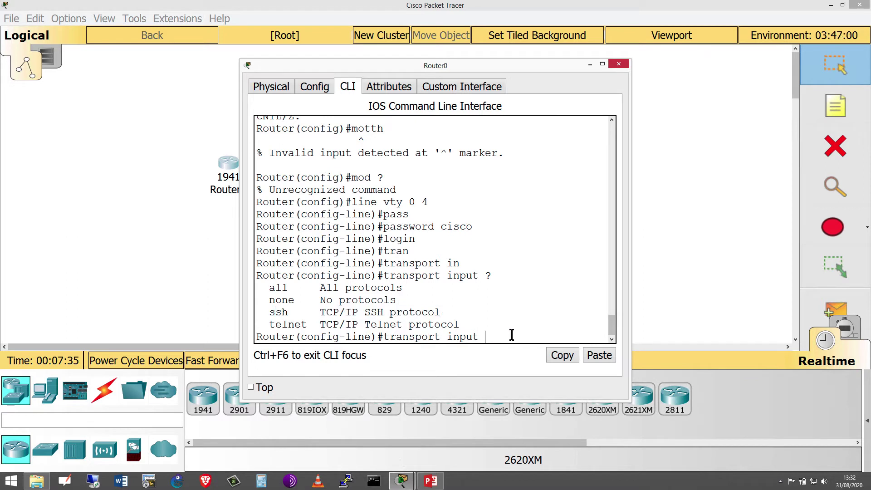
{"action": "type", "text": "ll"}
{"action": "key", "text": "Return"}
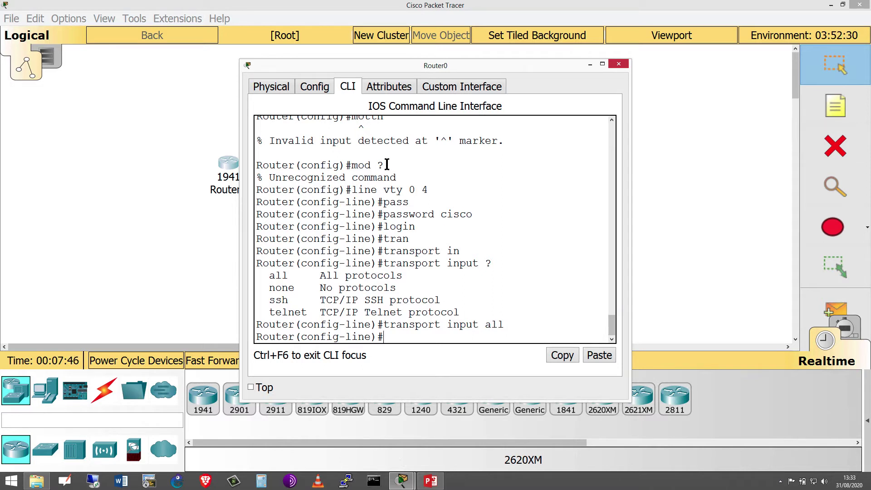
{"action": "type", "text": "exit"}
{"action": "key", "text": "Return"}
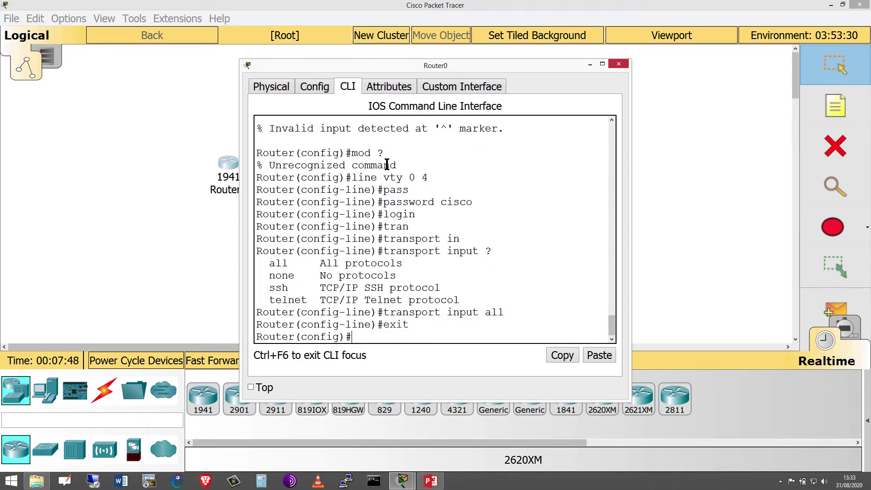
- Exit global configuration, re-enter with 'conf t', and return to Router# with 'end'
{"action": "key", "text": "Return"}
{"action": "type", "text": "ex"}
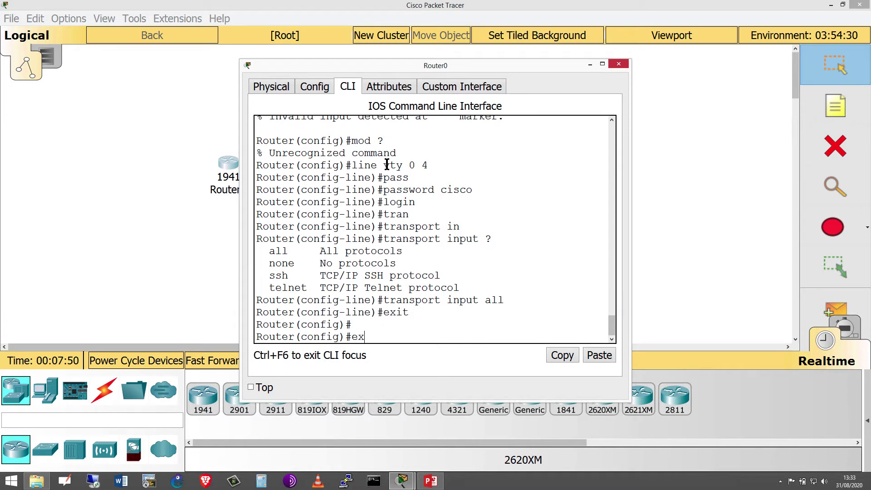
{"action": "type", "text": "it"}
{"action": "key", "text": "Return"}
{"action": "key", "text": "Return"}
{"action": "key", "text": "Return"}
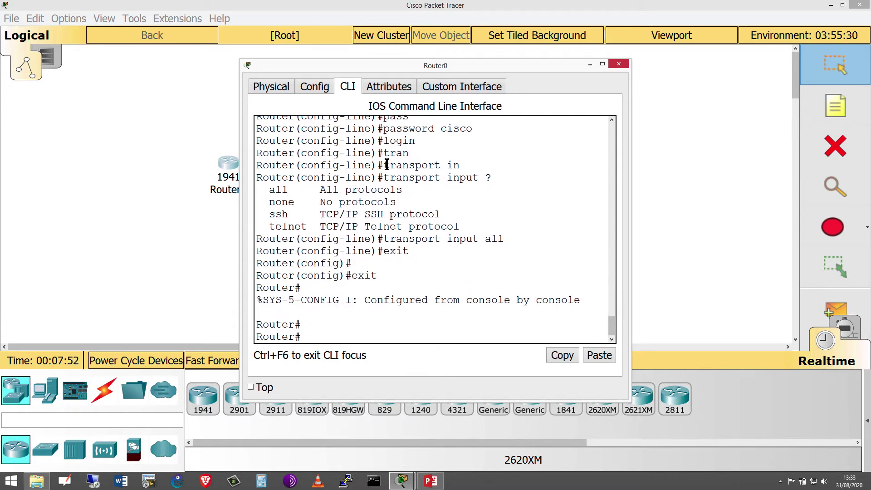
{"action": "type", "text": "conf t"}
{"action": "key", "text": "Return"}
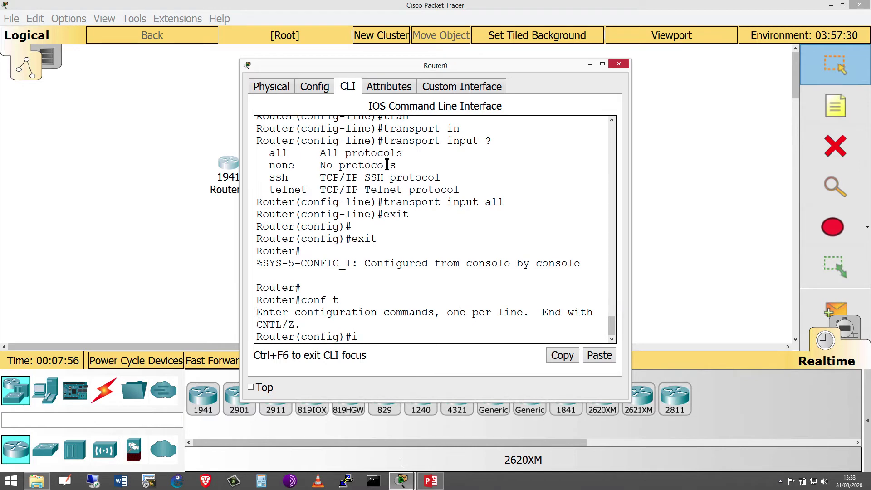
{"action": "type", "text": "i"}
{"action": "key", "text": "BackSpace"}
{"action": "type", "text": "end"}
{"action": "key", "text": "Return"}
{"action": "type", "text": "sh"}
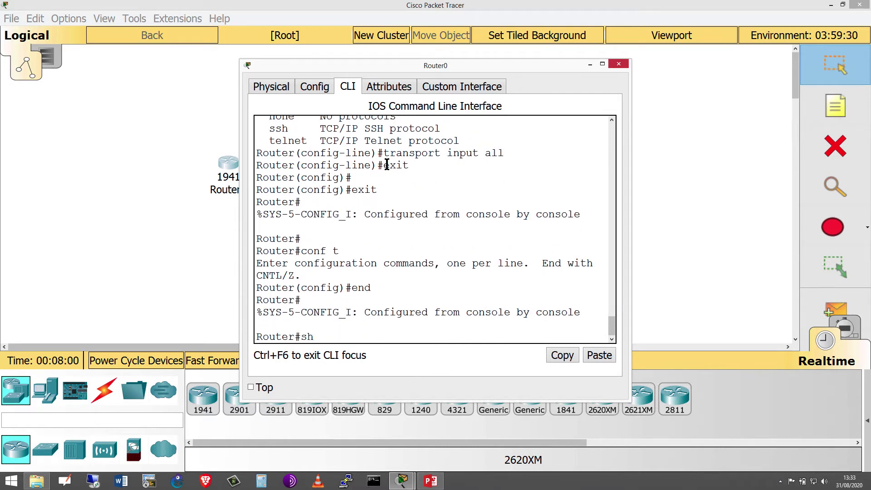
{"action": "type", "text": "ow ip int"}
- Run 'show ip interface brief' to list Router0's interfaces
{"action": "key", "text": "Tab"}
{"action": "type", "text": "b"}
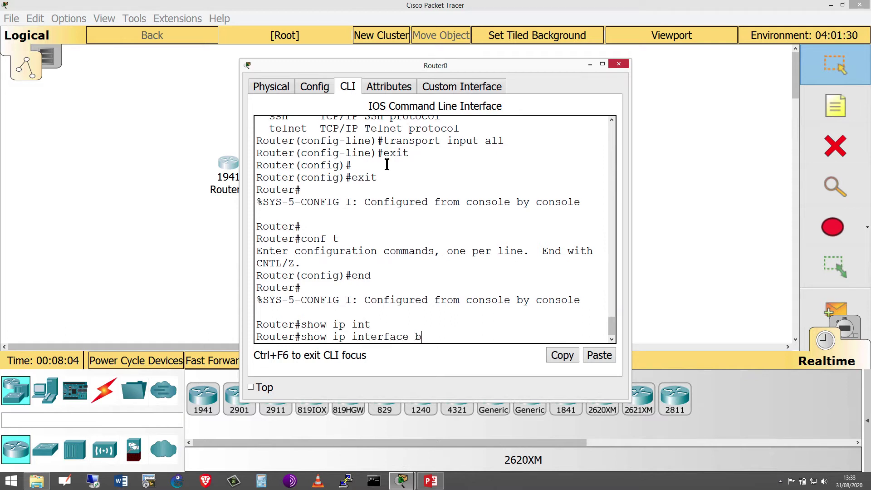
{"action": "type", "text": "rei"}
{"action": "key", "text": "Tab"}
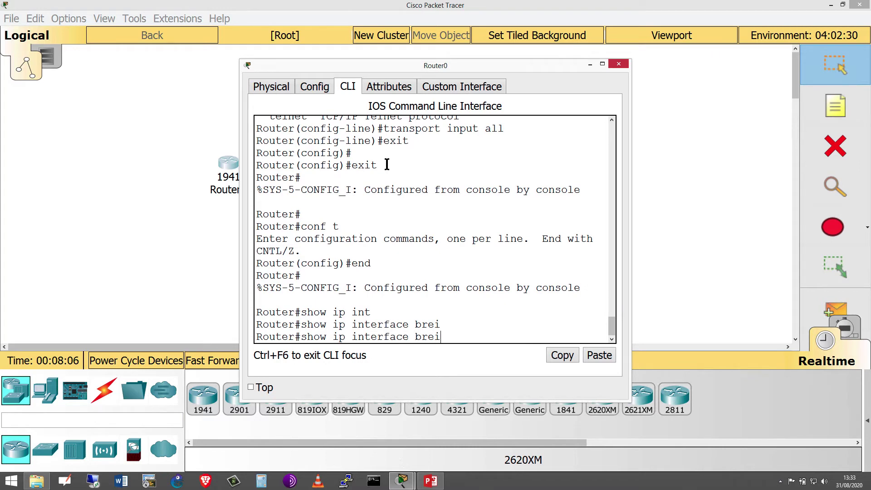
{"action": "key", "text": "BackSpace"}
{"action": "type", "text": "f"}
{"action": "key", "text": "Return"}
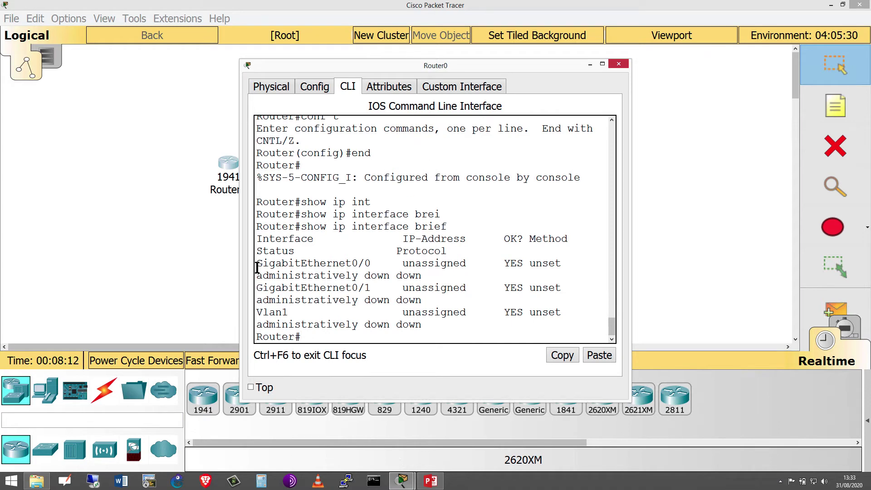
- Highlight GigabitEthernet0/0 and 0/1 as administratively down in the interface table
{"action": "left_click_drag", "start_coordinate": [258, 265], "coordinate": [369, 264]}
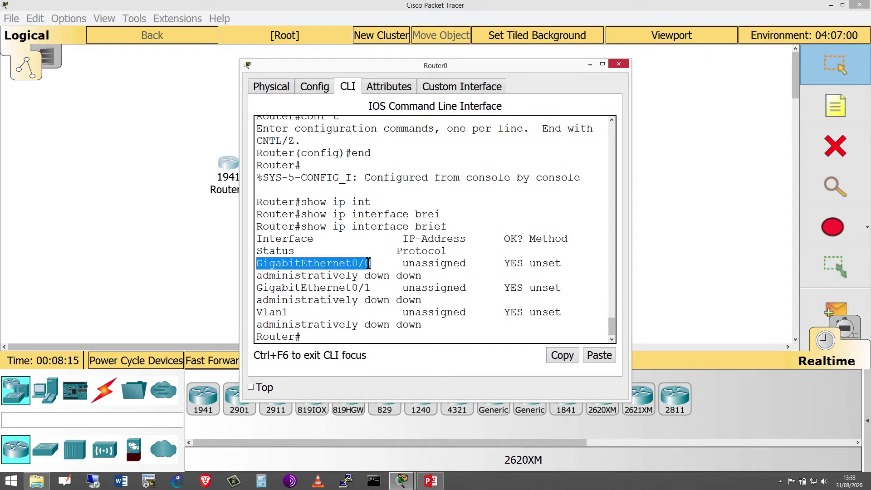
{"action": "double_click", "coordinate": [265, 277]}
{"action": "left_click_drag", "start_coordinate": [282, 288], "coordinate": [373, 287]}
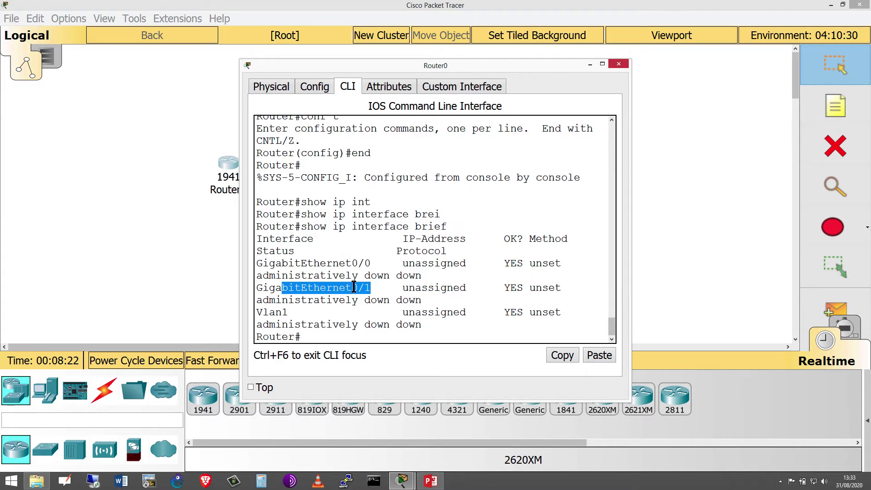
{"action": "left_click", "coordinate": [353, 288]}
{"action": "key", "text": "Return"}
{"action": "key", "text": "Return"}
{"action": "key", "text": "Return"}
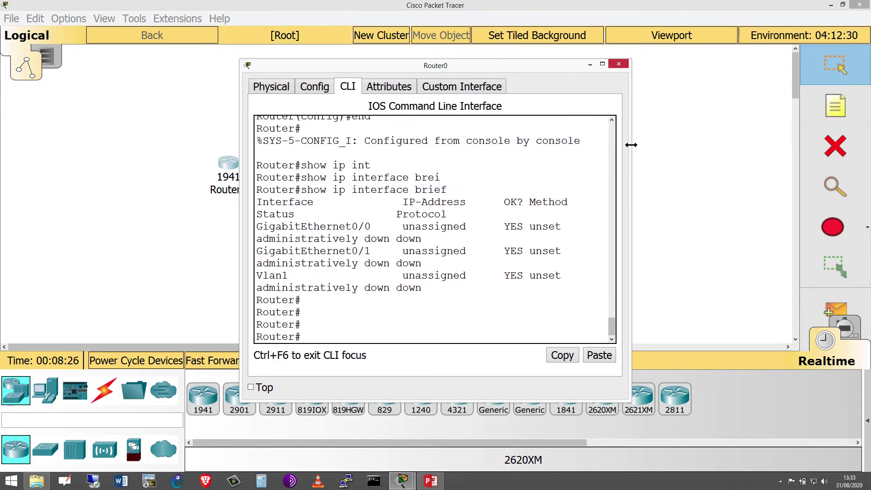
- Widen the Router0 console window, move it higher, and add fresh blank prompts
{"action": "left_click_drag", "start_coordinate": [631, 144], "coordinate": [777, 145]}
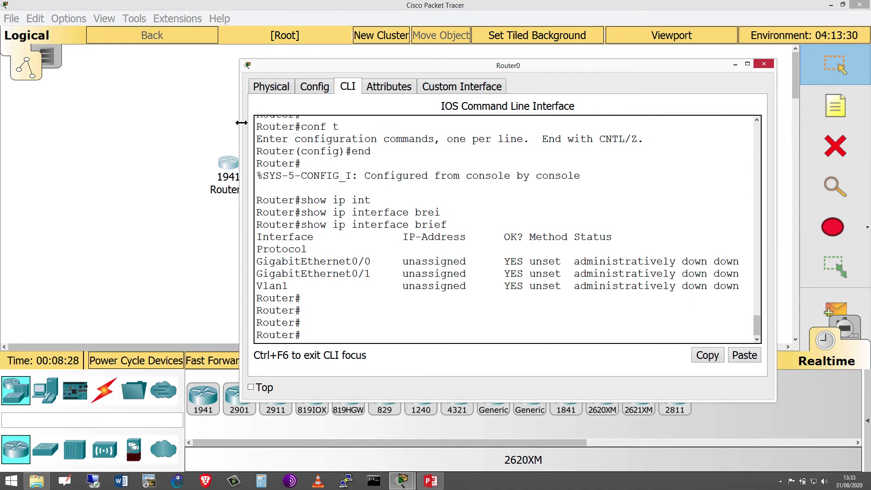
{"action": "left_click_drag", "start_coordinate": [241, 122], "coordinate": [165, 108]}
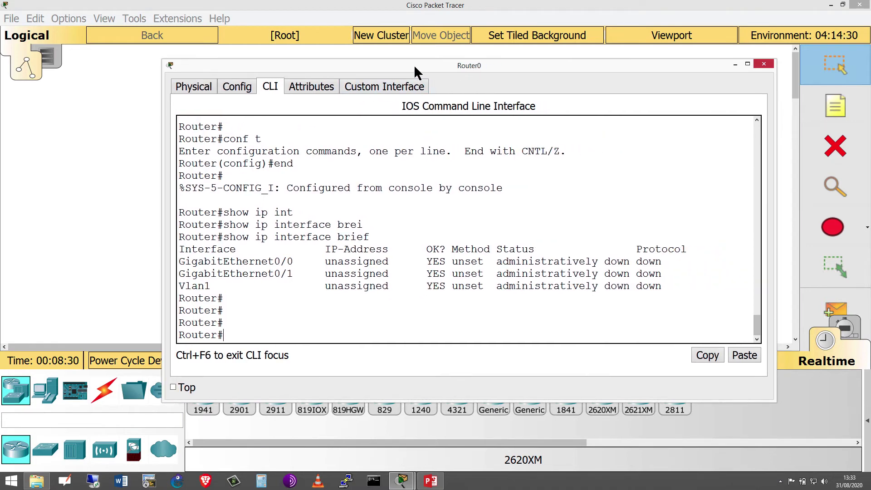
{"action": "left_click_drag", "start_coordinate": [414, 65], "coordinate": [409, 34]}
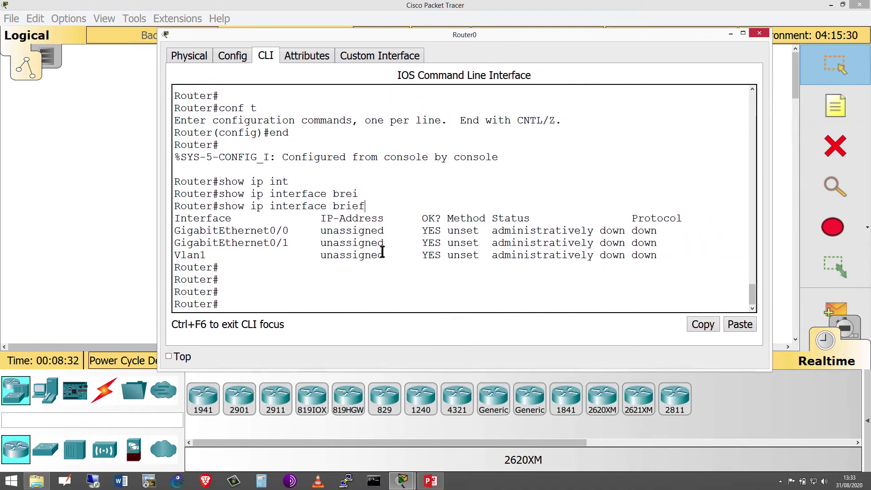
{"action": "key", "text": "Return"}
{"action": "key", "text": "Return"}
{"action": "key", "text": "Return"}
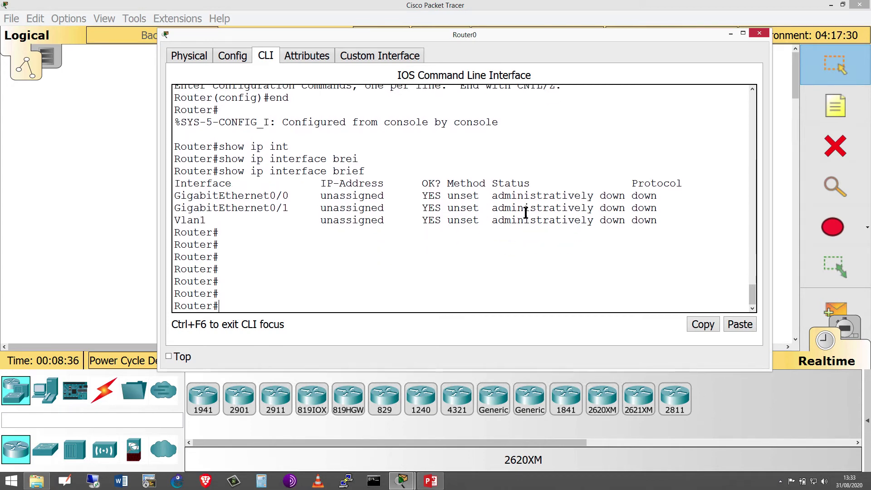
- Enable Router0's GigabitEthernet0/0 with no shutdown from global configuration mode
{"action": "type", "text": "conf t"}
{"action": "key", "text": "Return"}
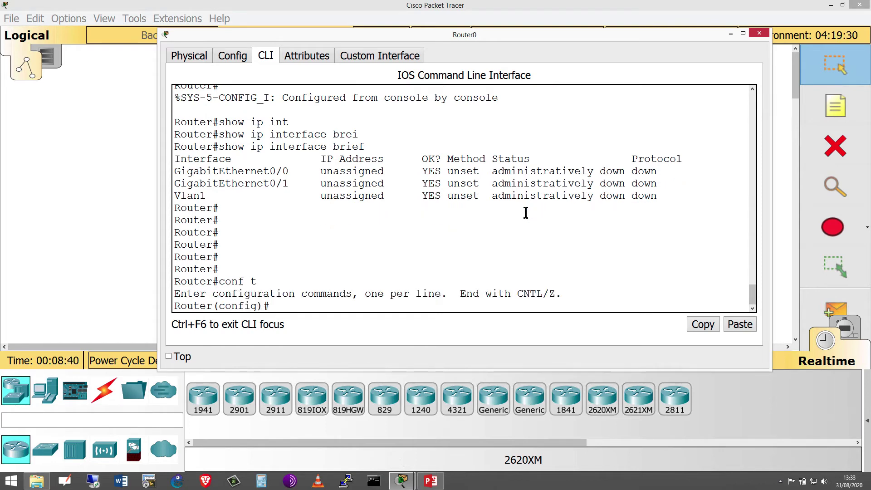
{"action": "type", "text": "int"}
{"action": "key", "text": "Tab"}
{"action": "type", "text": "gi"}
{"action": "key", "text": "Tab"}
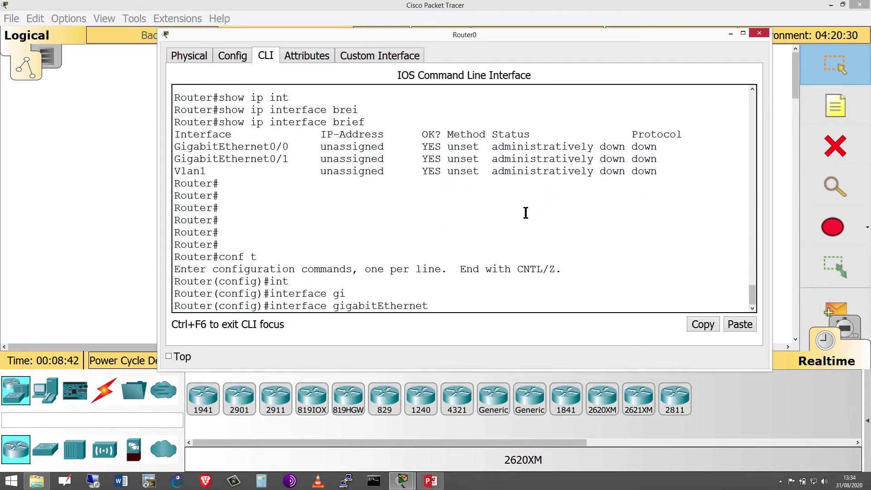
{"action": "type", "text": "0/0"}
{"action": "key", "text": "Return"}
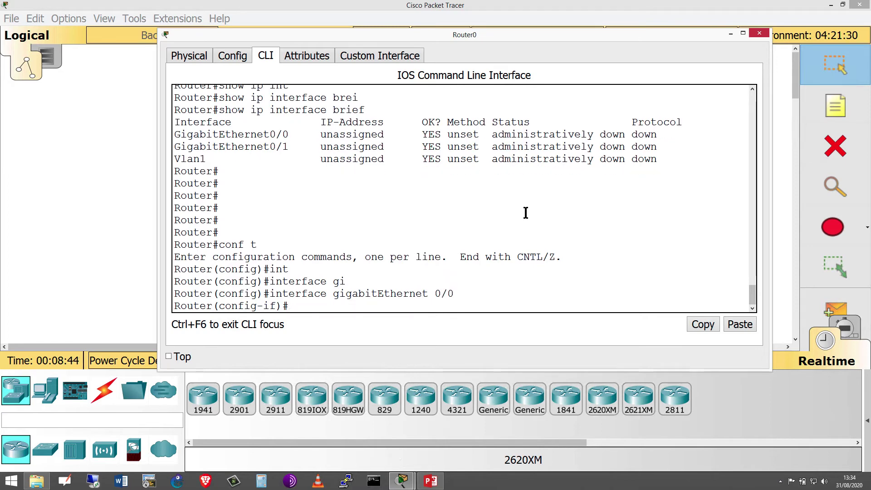
{"action": "type", "text": "no shu"}
{"action": "key", "text": "Tab"}
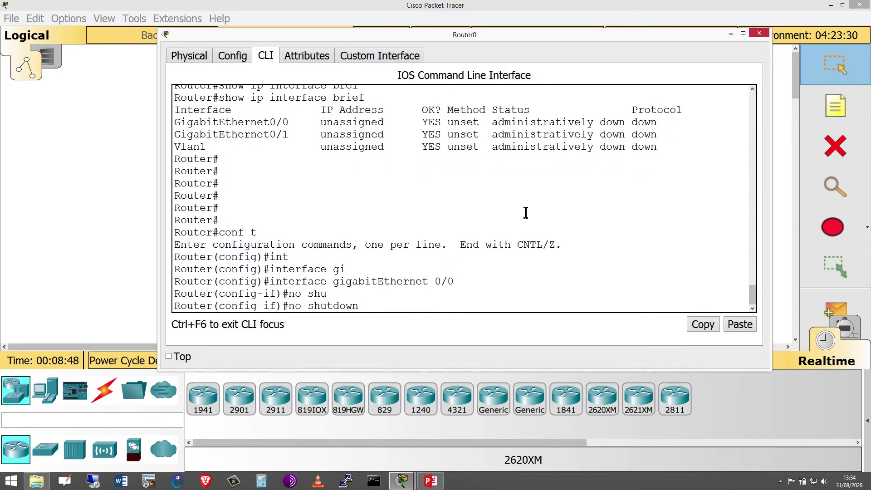
{"action": "key", "text": "Return"}
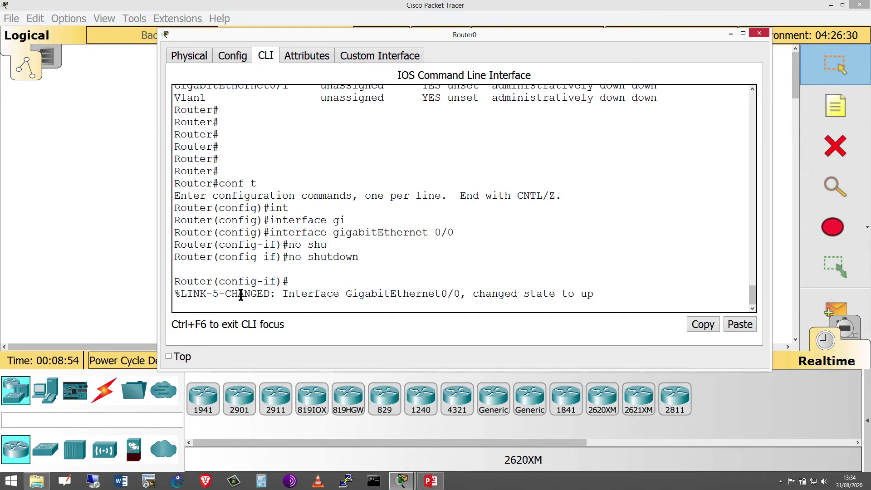
- Highlight the link-up state message and start the do sh ip int br check
{"action": "left_click_drag", "start_coordinate": [238, 294], "coordinate": [704, 292]}
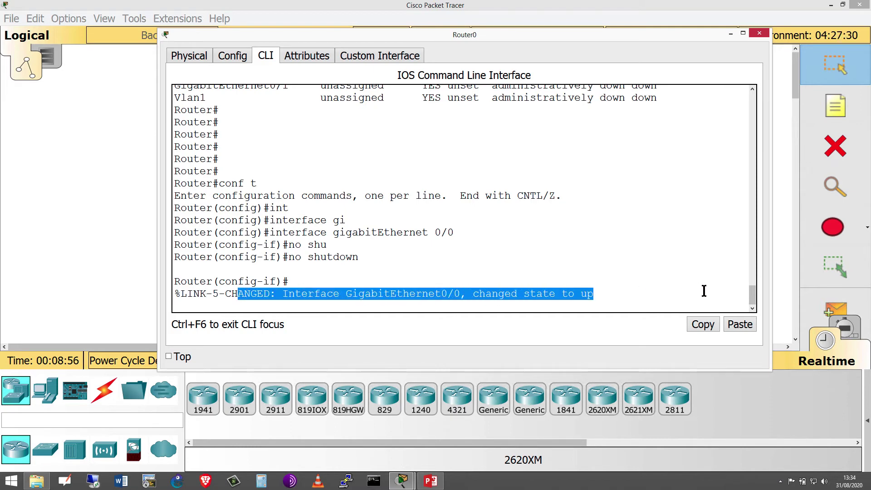
{"action": "left_click", "coordinate": [410, 265]}
{"action": "key", "text": "Return"}
{"action": "key", "text": "Return"}
{"action": "key", "text": "Return"}
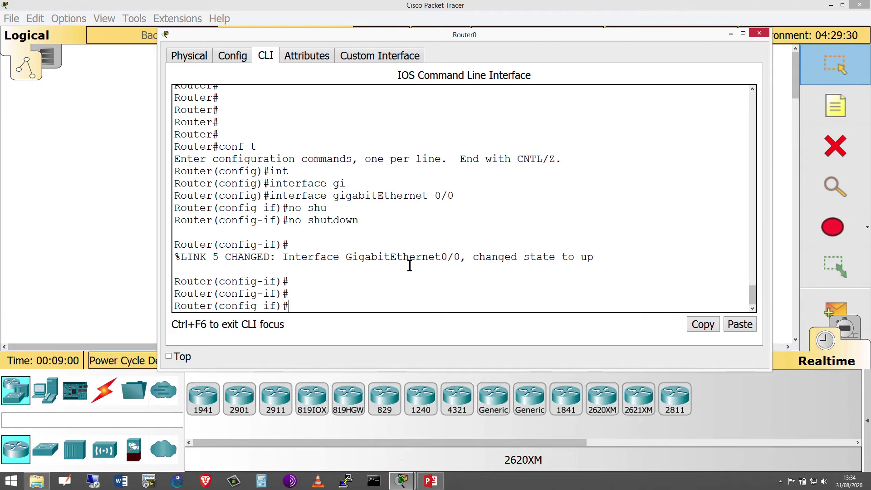
{"action": "type", "text": "do sh ip int br"}
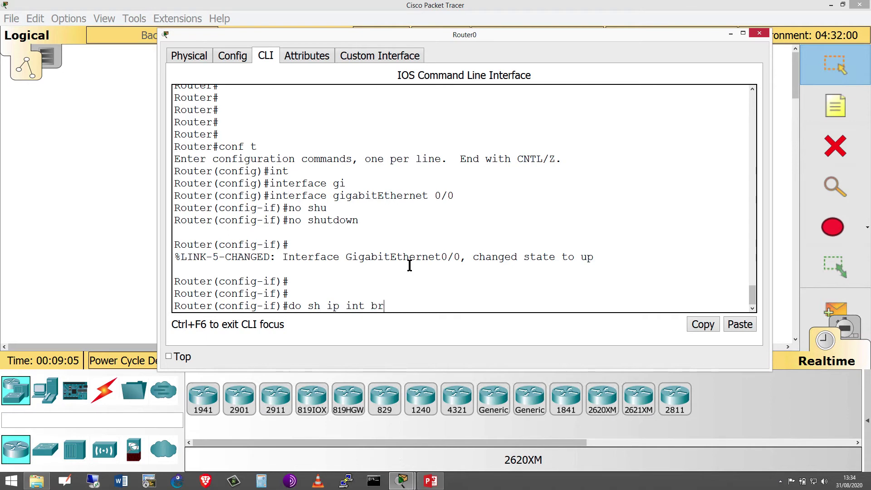
- List the brief interface summary and highlight GigabitEthernet0/0's status up and protocol down
{"action": "key", "text": "Return"}
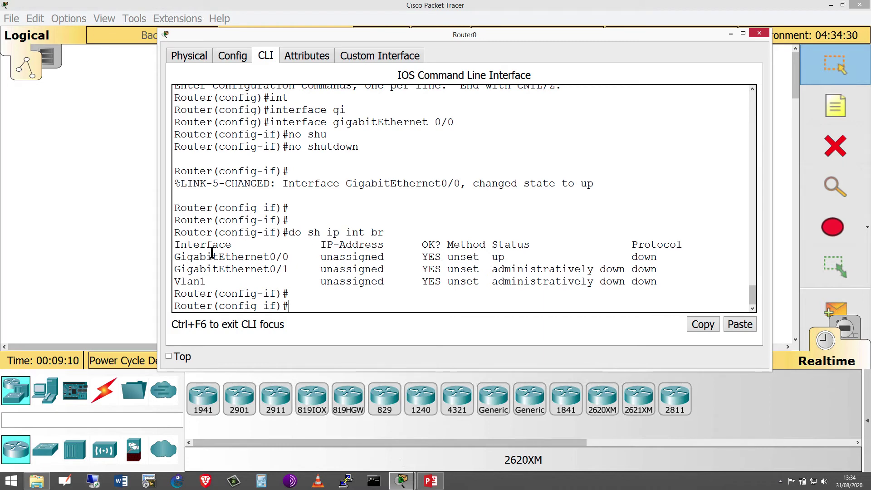
{"action": "left_click_drag", "start_coordinate": [194, 257], "coordinate": [525, 261]}
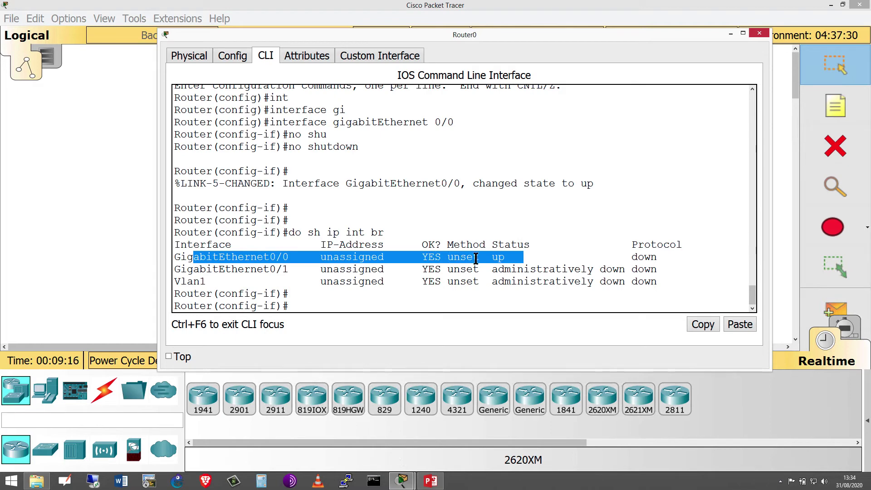
{"action": "left_click", "coordinate": [368, 257]}
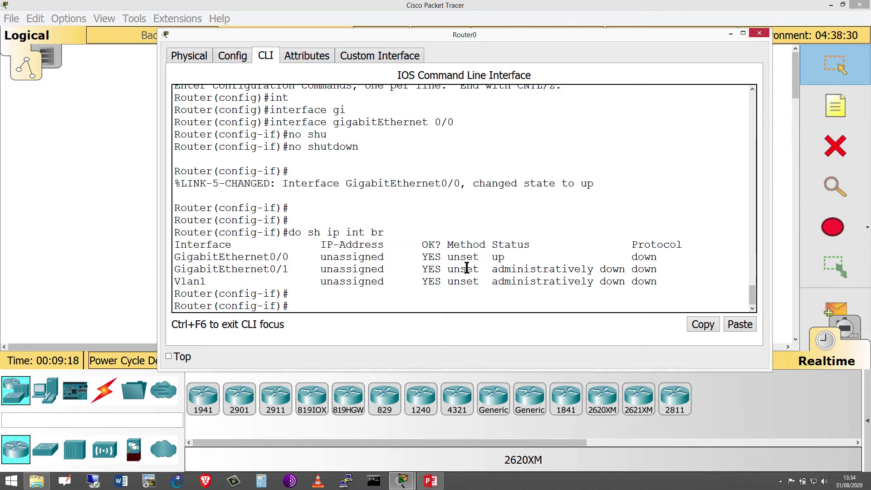
{"action": "left_click_drag", "start_coordinate": [511, 262], "coordinate": [529, 245]}
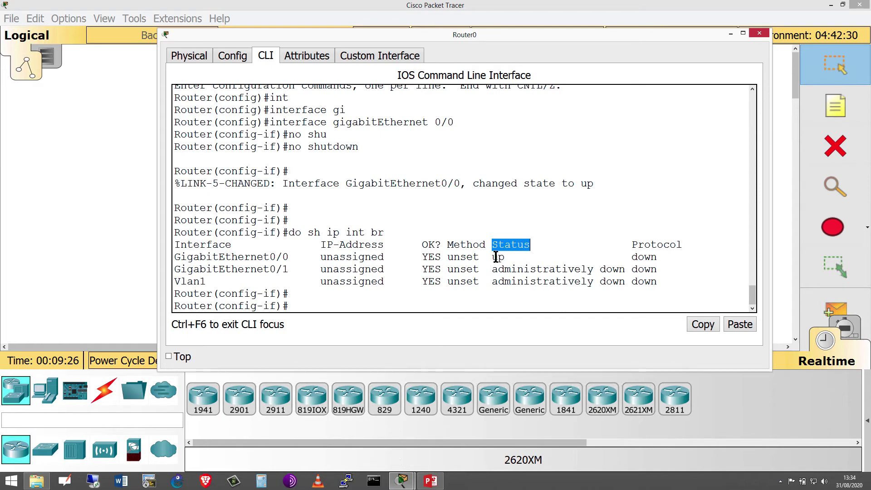
{"action": "left_click_drag", "start_coordinate": [499, 257], "coordinate": [683, 245]}
{"action": "left_click_drag", "start_coordinate": [632, 257], "coordinate": [676, 257]}
- Assign GigabitEthernet0/0 the address 192.168.1.1 with mask 255.255.255.0
{"action": "left_click", "coordinate": [453, 295]}
{"action": "type", "text": "ip add"}
{"action": "key", "text": "Tab"}
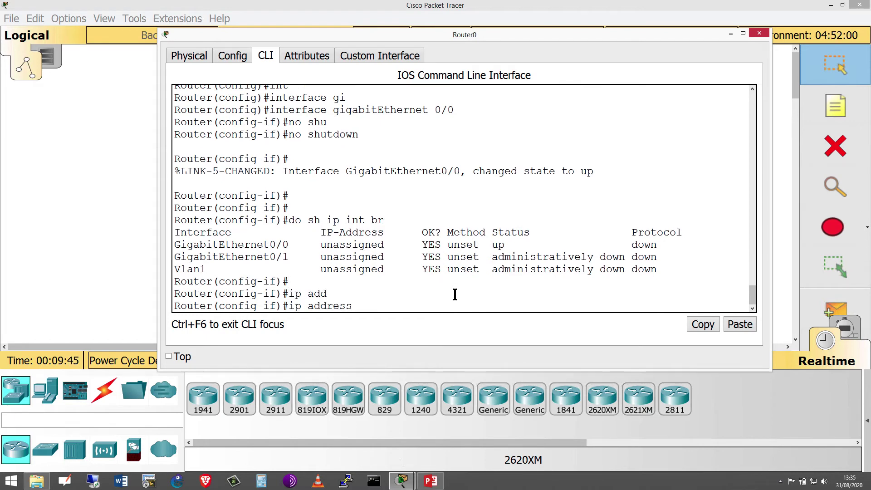
{"action": "type", "text": "192.168.1.1 255.255.255.0"}
{"action": "key", "text": "Return"}
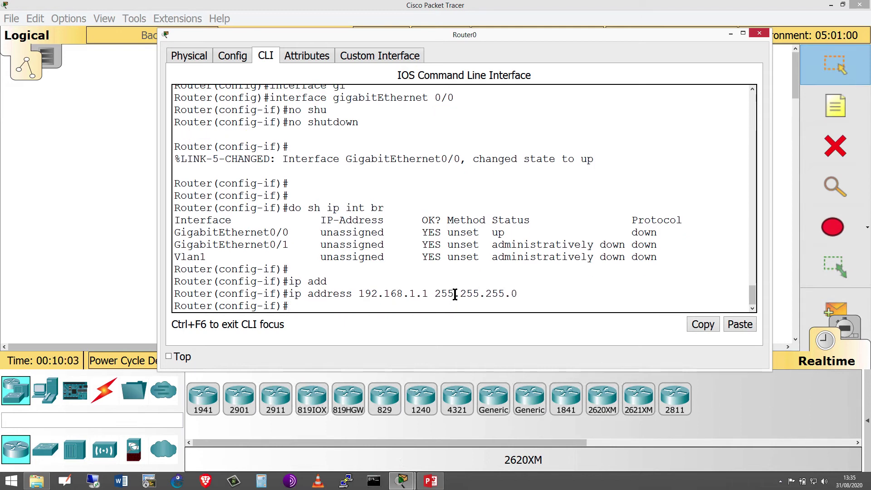
- Verify the new address with do sh ip int br, then minimize the Router0 console
{"action": "type", "text": "do sh ip int br"}
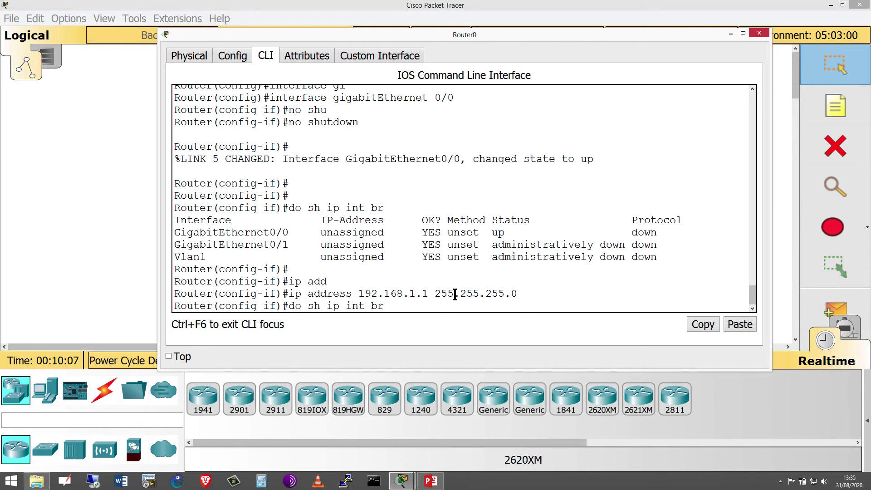
{"action": "key", "text": "Return"}
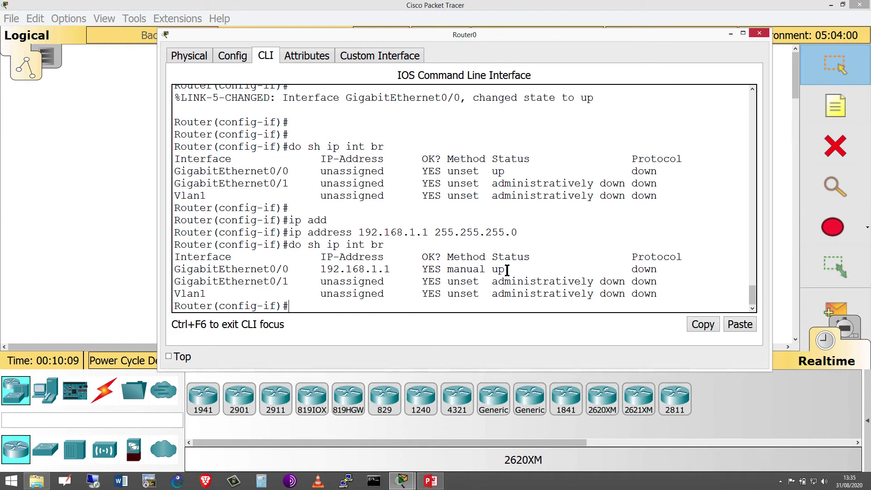
{"action": "left_click_drag", "start_coordinate": [435, 269], "coordinate": [555, 269]}
{"action": "left_click_drag", "start_coordinate": [650, 267], "coordinate": [669, 270]}
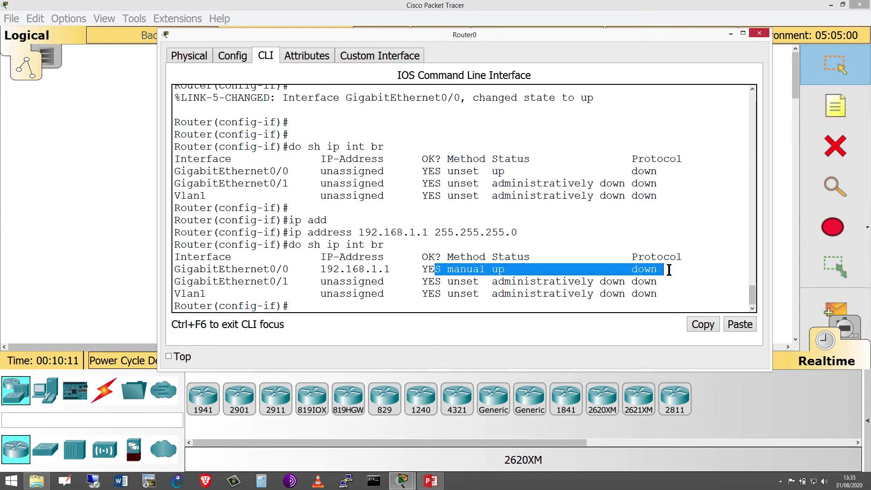
{"action": "left_click", "coordinate": [730, 35]}
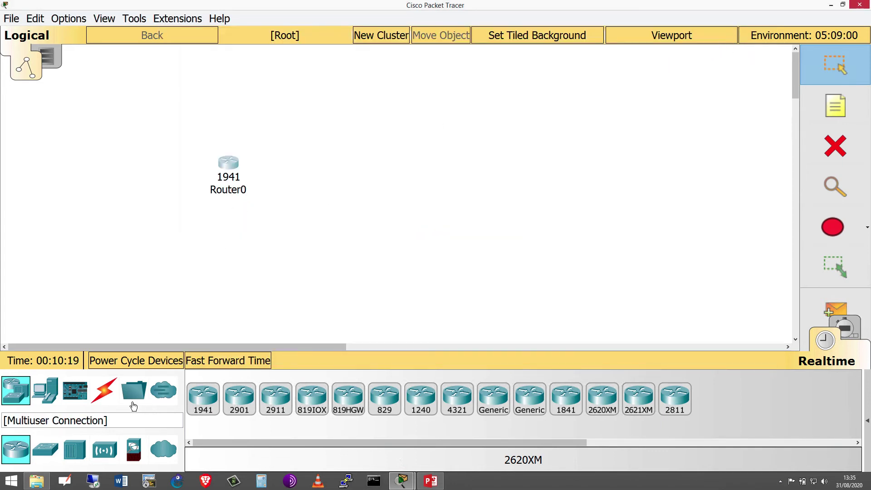
- Place a Laptop-PT and cable Router0 GigabitEthernet0/0 to its FastEthernet0 with copper cross-over
{"action": "left_click", "coordinate": [50, 394]}
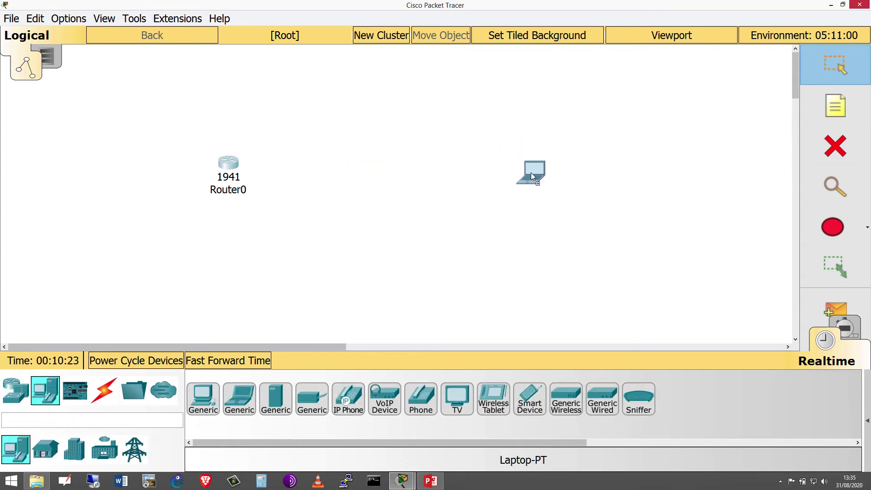
{"action": "left_click", "coordinate": [492, 171]}
{"action": "left_click", "coordinate": [108, 392]}
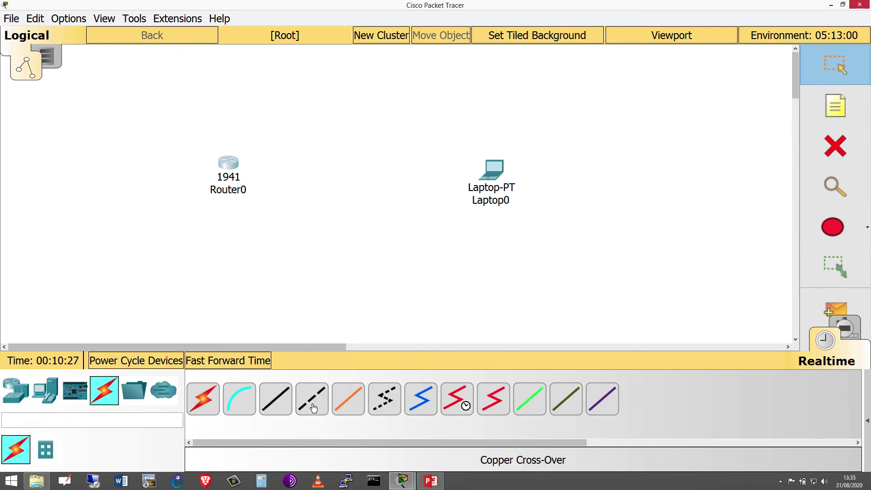
{"action": "left_click", "coordinate": [313, 405]}
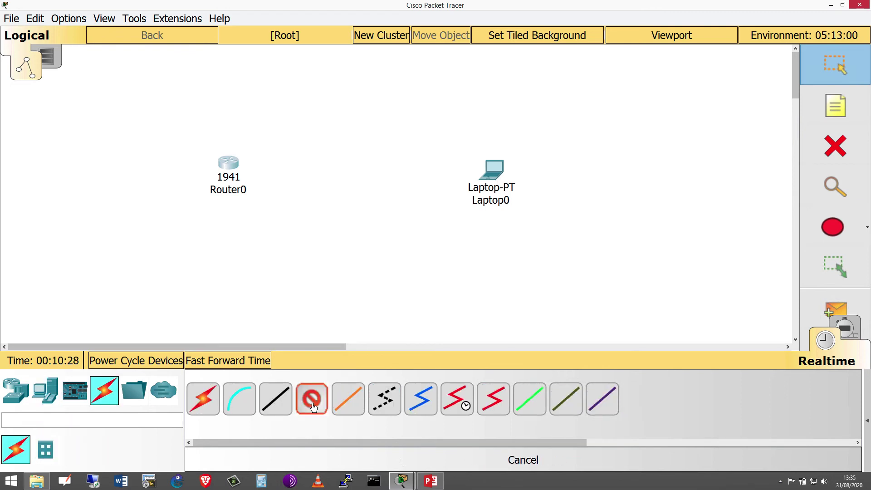
{"action": "left_click", "coordinate": [231, 165]}
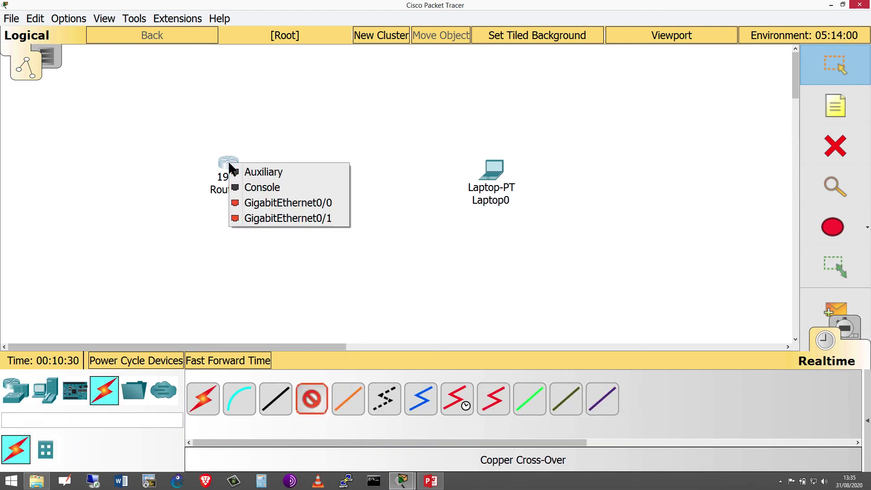
{"action": "left_click", "coordinate": [275, 204]}
{"action": "left_click", "coordinate": [496, 166]}
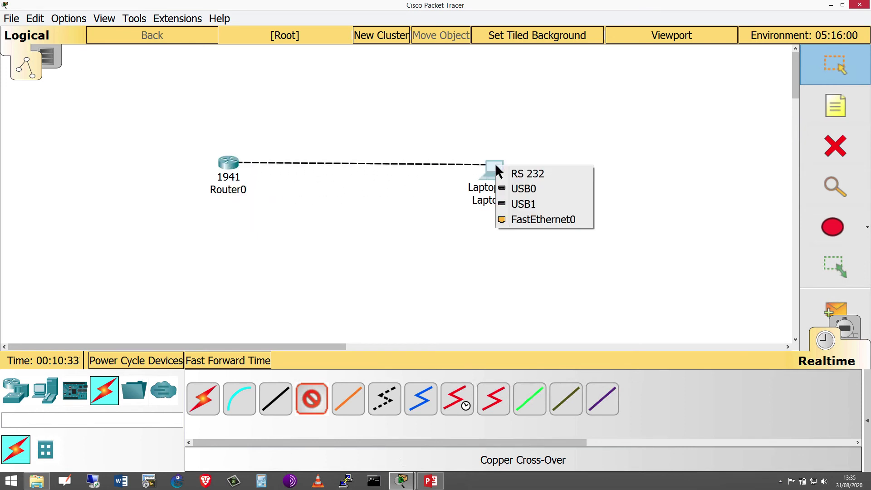
{"action": "left_click", "coordinate": [533, 219]}
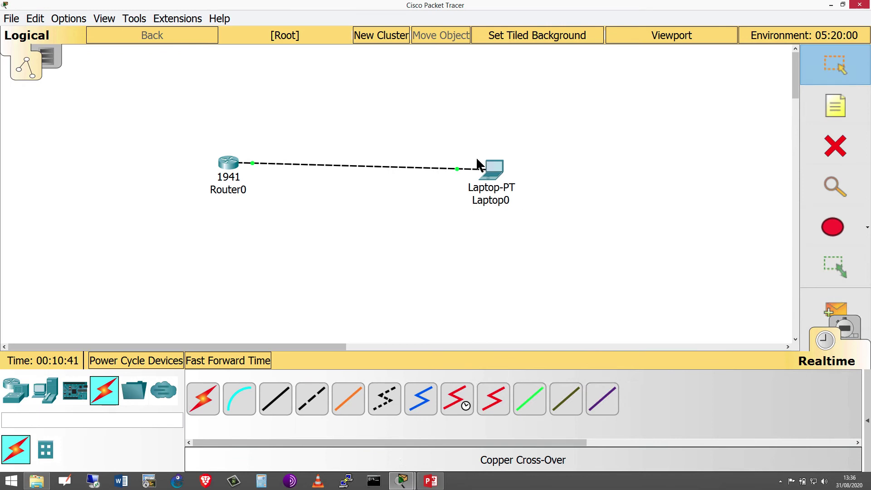
{"action": "left_click_drag", "start_coordinate": [496, 169], "coordinate": [498, 159]}
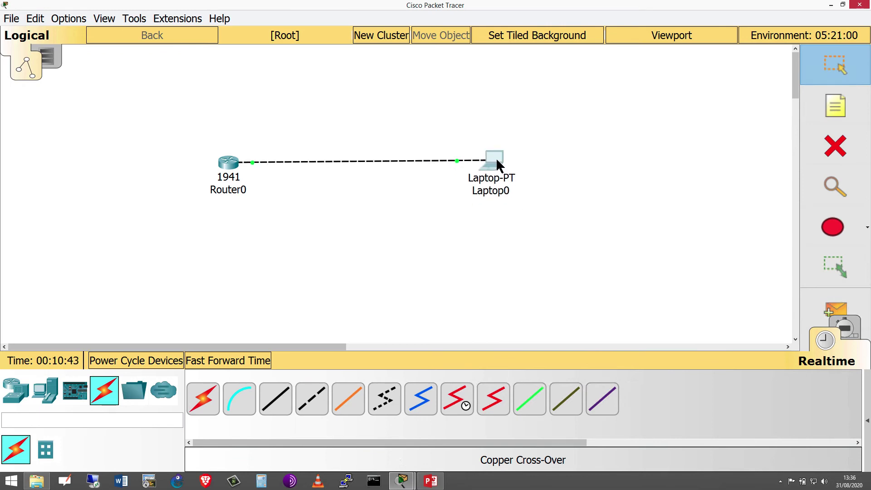
- Give Laptop0 IP 192.168.1.10, mask 255.255.255.0 and default gateway 192.168.1.1
{"action": "left_click", "coordinate": [492, 163]}
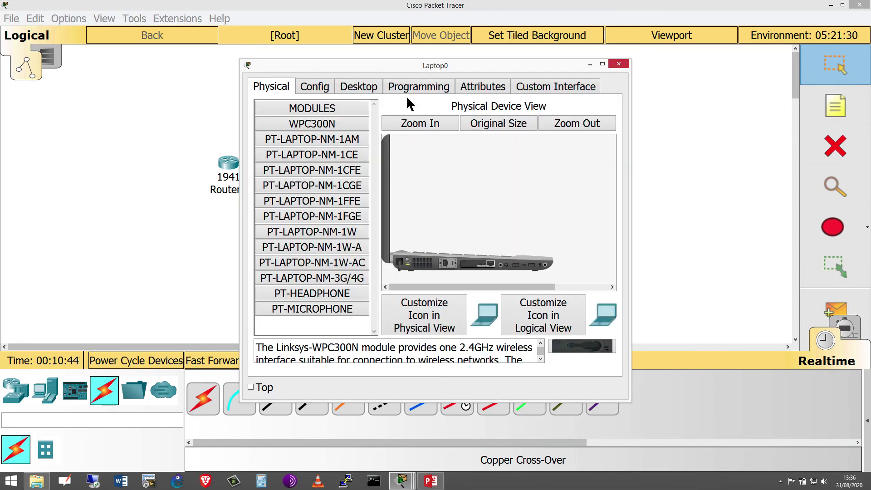
{"action": "left_click", "coordinate": [371, 91]}
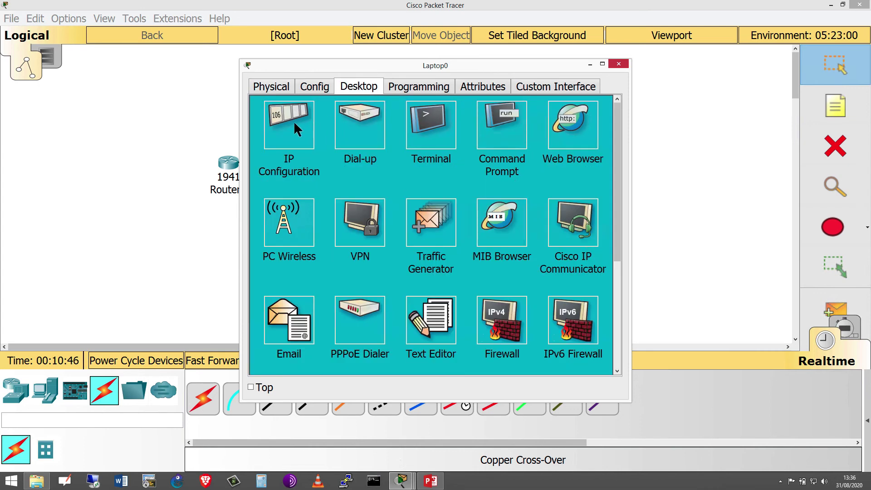
{"action": "left_click", "coordinate": [293, 121]}
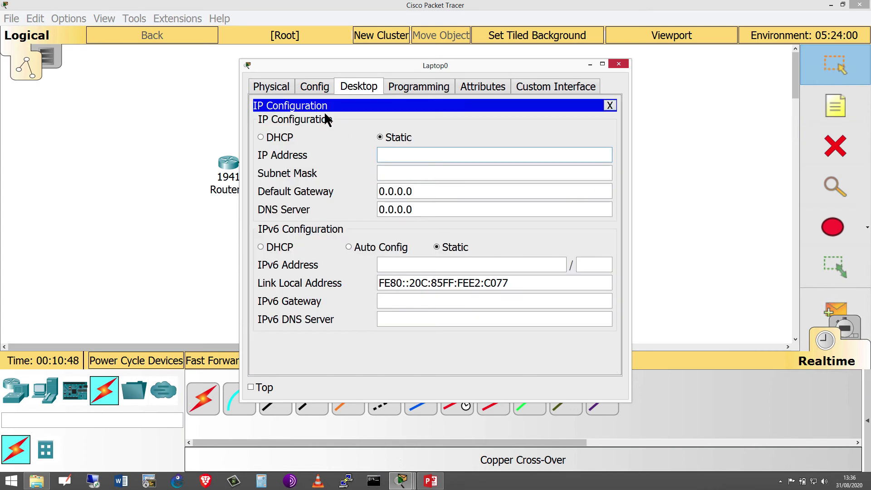
{"action": "type", "text": "192.168"}
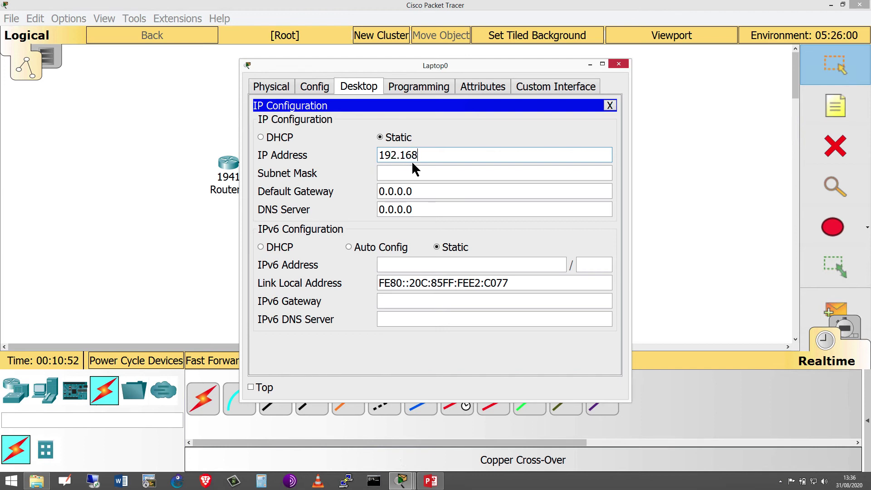
{"action": "type", "text": ".1.10"}
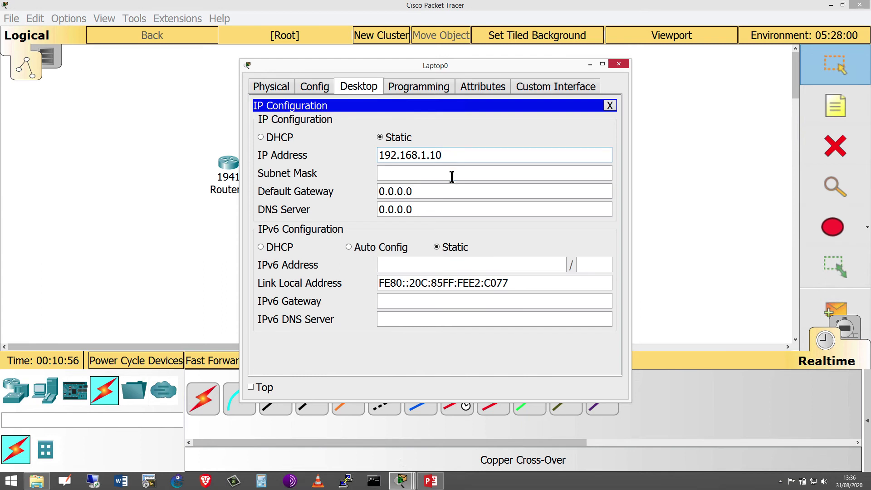
{"action": "left_click", "coordinate": [452, 174]}
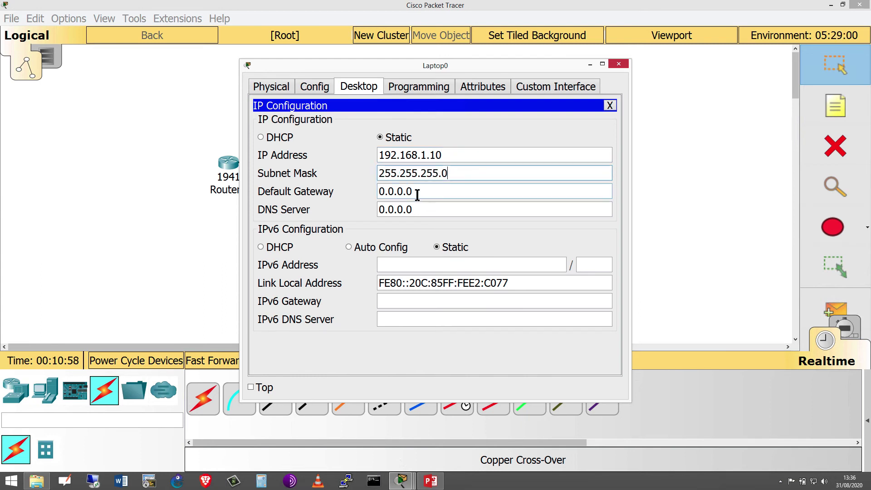
{"action": "left_click_drag", "start_coordinate": [413, 191], "coordinate": [374, 186]}
{"action": "type", "text": "1"}
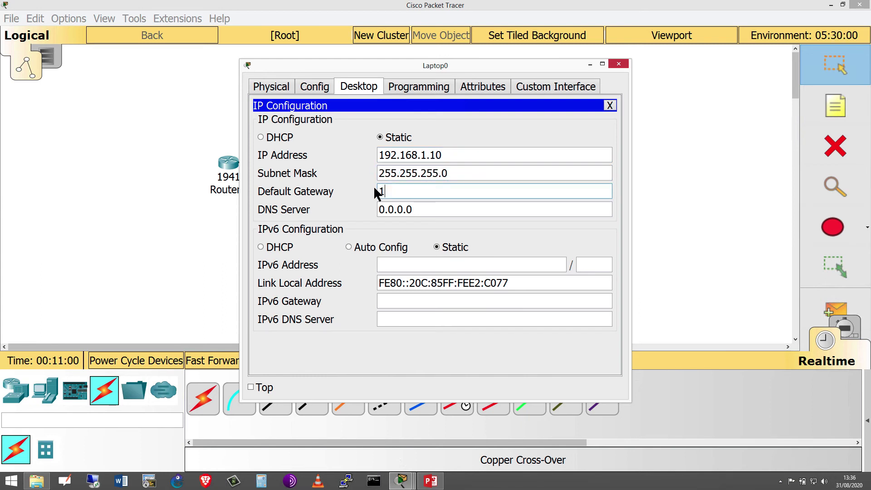
{"action": "type", "text": "92.168.1.1"}
- Ping the router at 192.168.1.1 from Laptop0's Command Prompt
{"action": "left_click", "coordinate": [608, 106]}
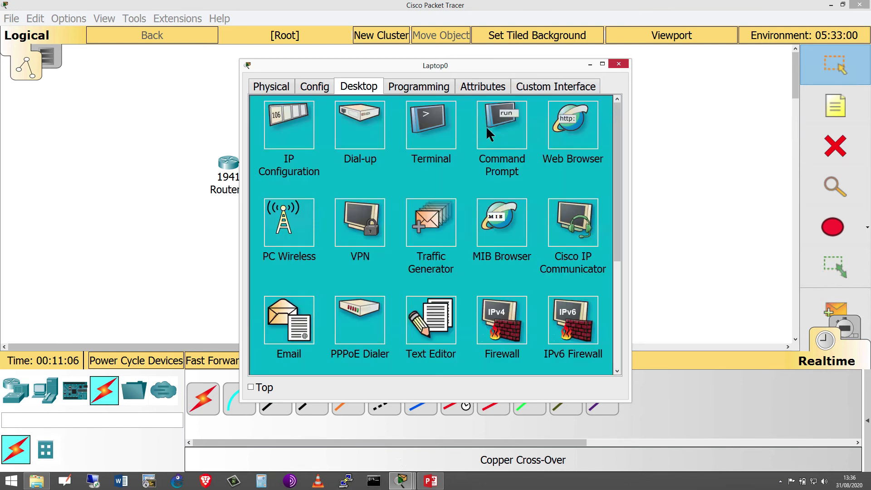
{"action": "left_click", "coordinate": [504, 118]}
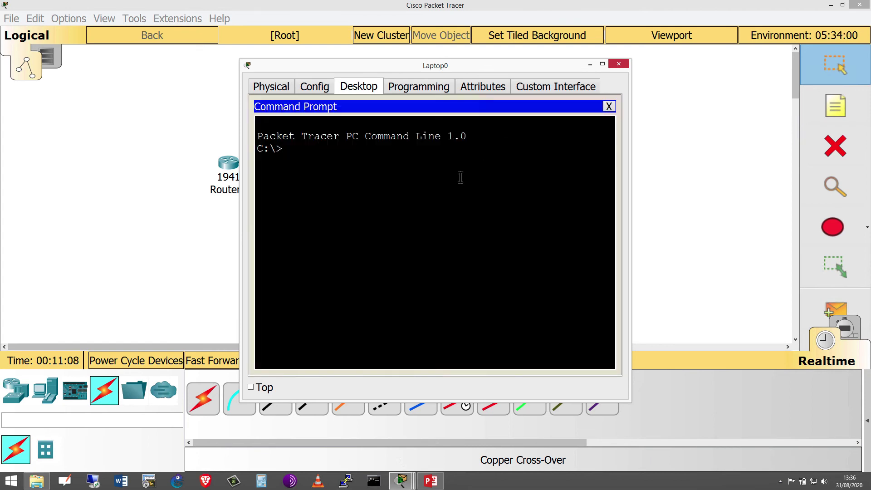
{"action": "type", "text": "ping 192.168.1.1"}
{"action": "key", "text": "Return"}
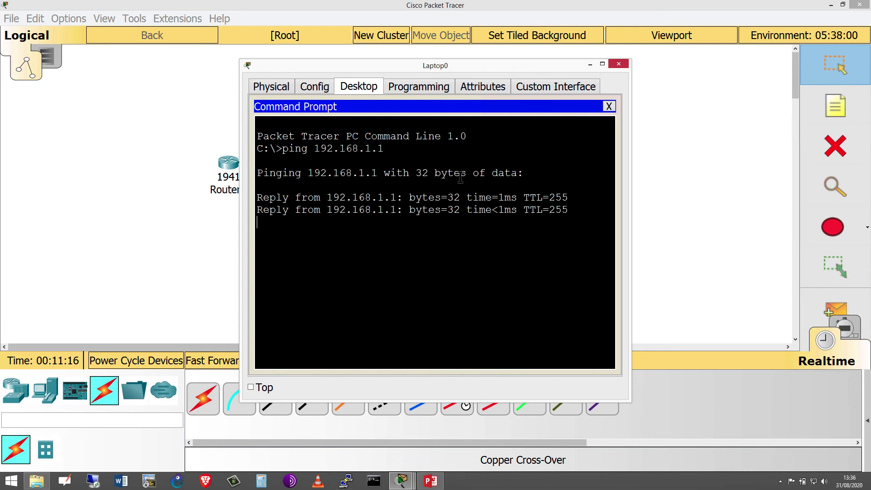
{"action": "left_click_drag", "start_coordinate": [479, 198], "coordinate": [485, 198]}
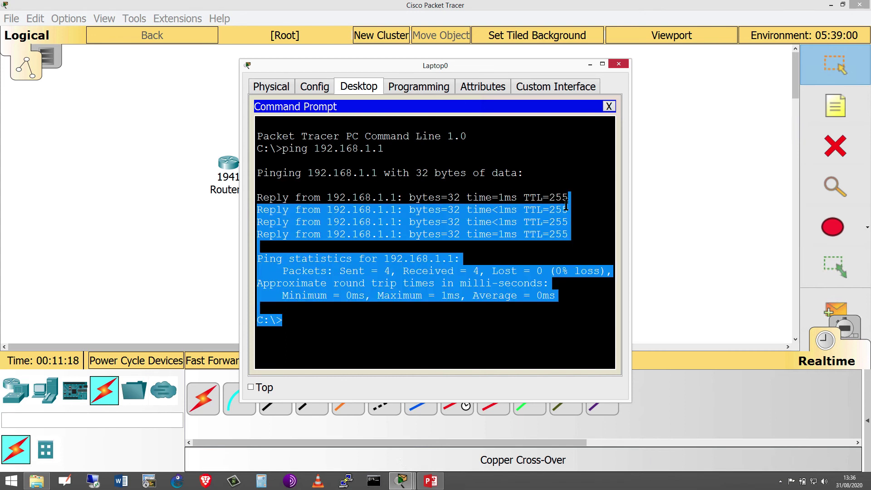
{"action": "left_click", "coordinate": [442, 195]}
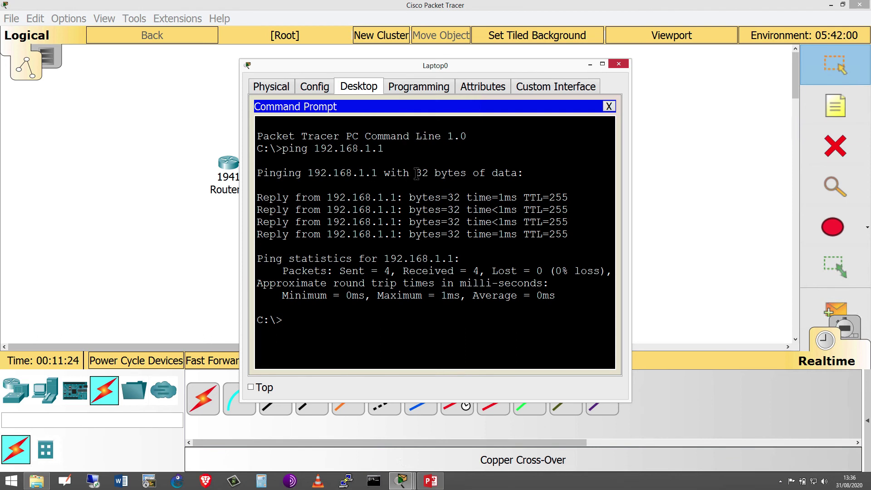
- Highlight the four reply lines and the sent and received packet statistics
{"action": "left_click_drag", "start_coordinate": [415, 174], "coordinate": [525, 174]}
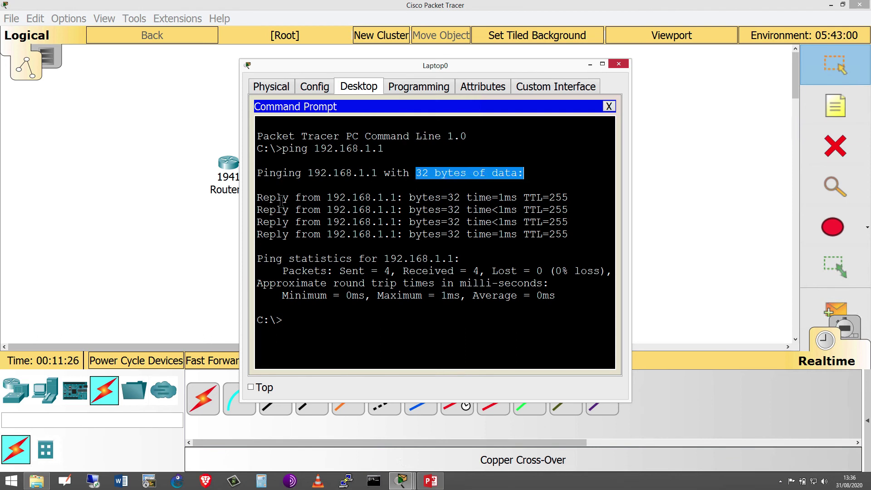
{"action": "left_click_drag", "start_coordinate": [289, 197], "coordinate": [580, 235]}
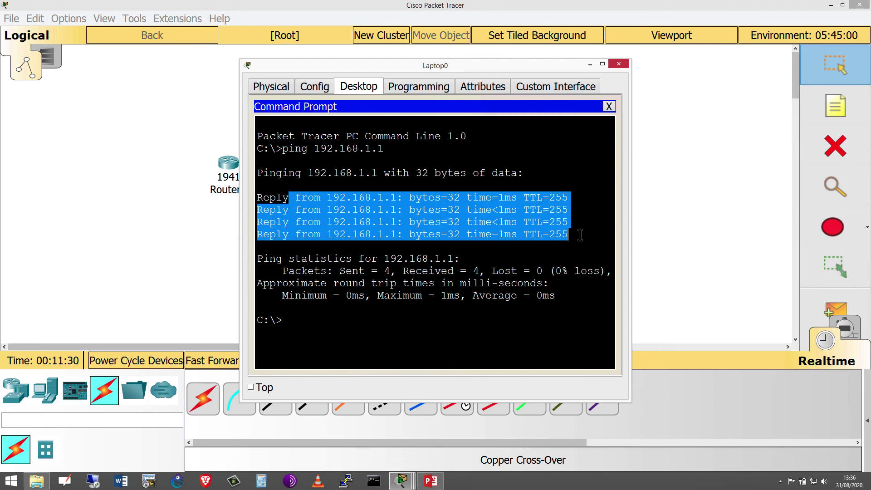
{"action": "left_click", "coordinate": [549, 199]}
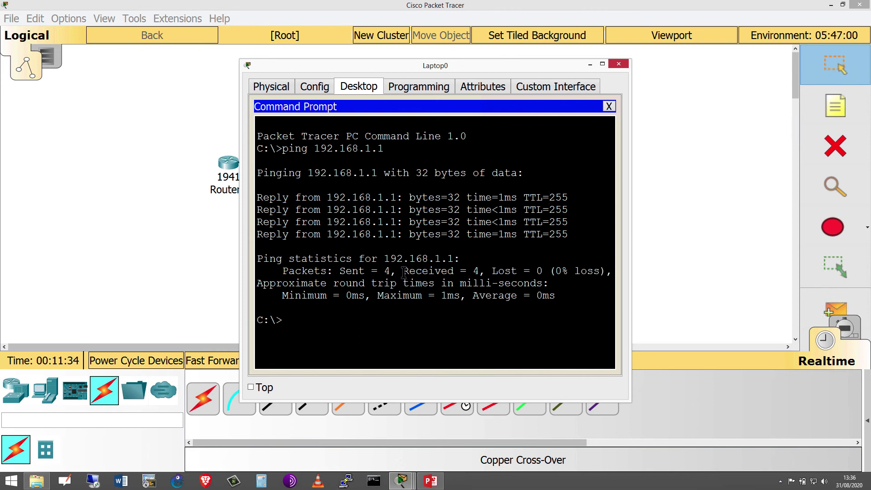
{"action": "left_click_drag", "start_coordinate": [403, 273], "coordinate": [355, 274]}
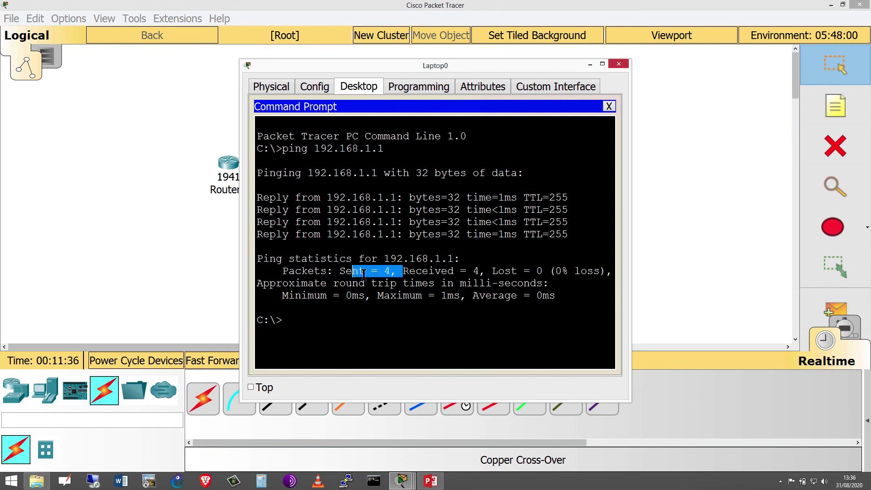
{"action": "left_click_drag", "start_coordinate": [416, 271], "coordinate": [573, 271]}
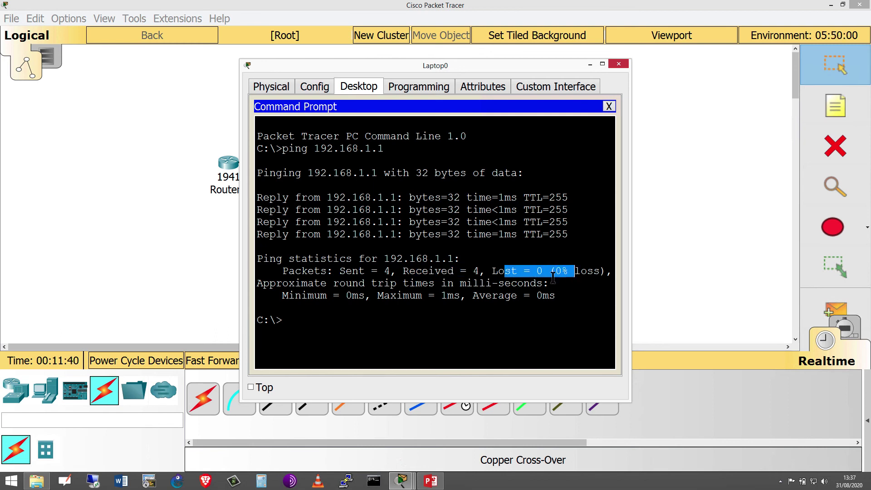
{"action": "left_click", "coordinate": [379, 327]}
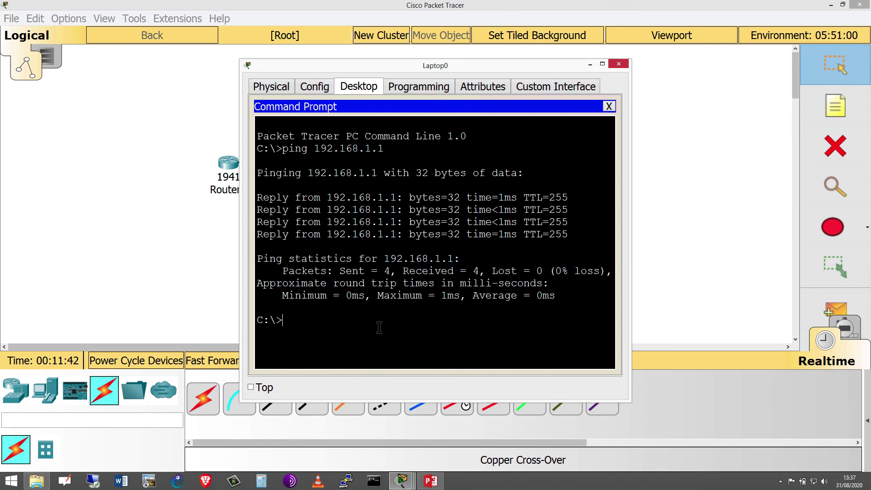
- Telnet to 192.168.1.1 and log in with the VTY password
{"action": "type", "text": "telnet 192.168"}
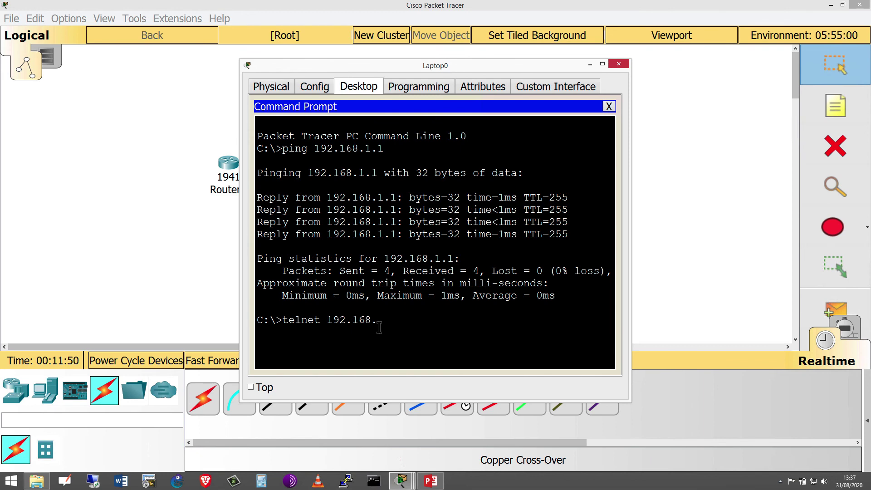
{"action": "type", "text": ".1.1"}
{"action": "key", "text": "Return"}
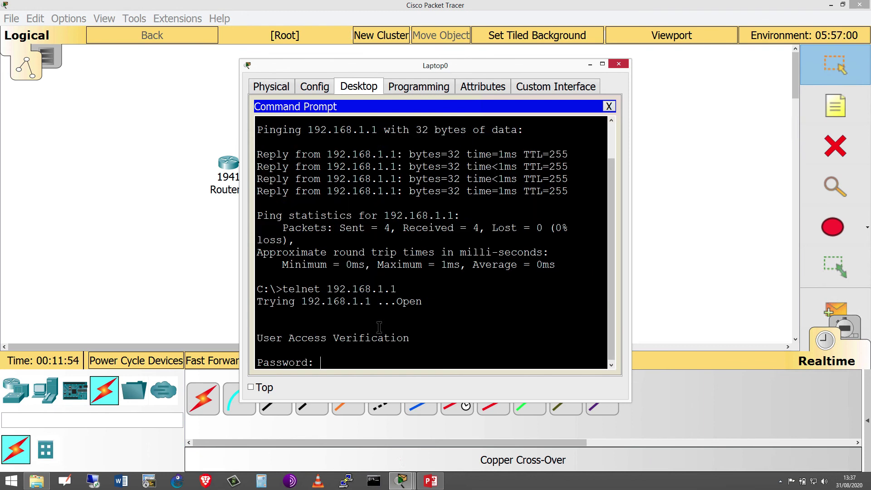
{"action": "left_click_drag", "start_coordinate": [614, 173], "coordinate": [612, 175]}
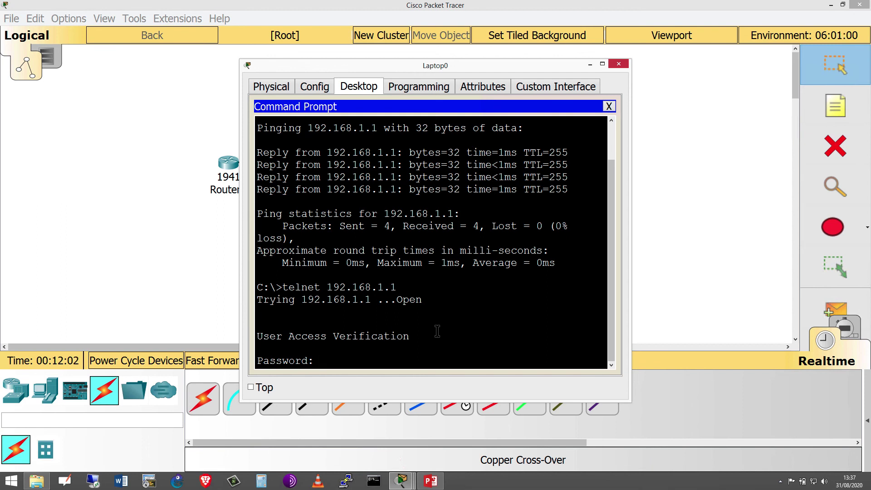
{"action": "key", "text": "Return"}
- Enter privileged mode with enable and its password, then begin a show command
{"action": "type", "text": "er>e"}
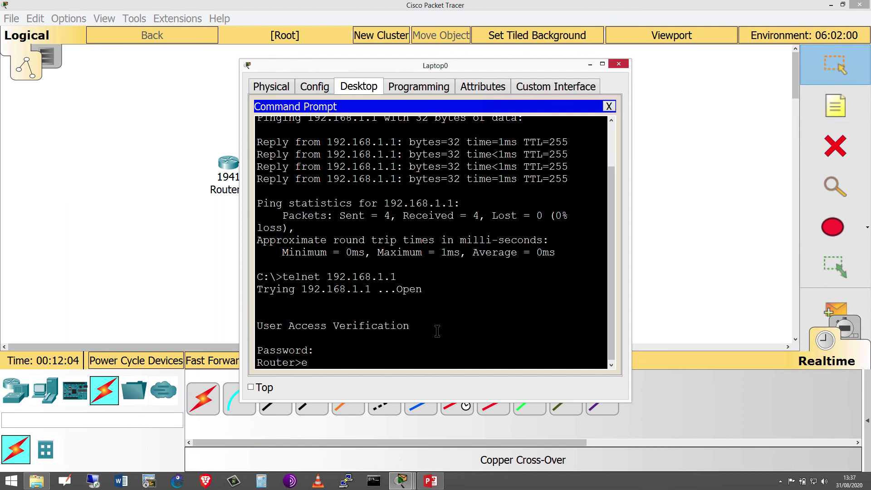
{"action": "type", "text": "nable"}
{"action": "key", "text": "Return"}
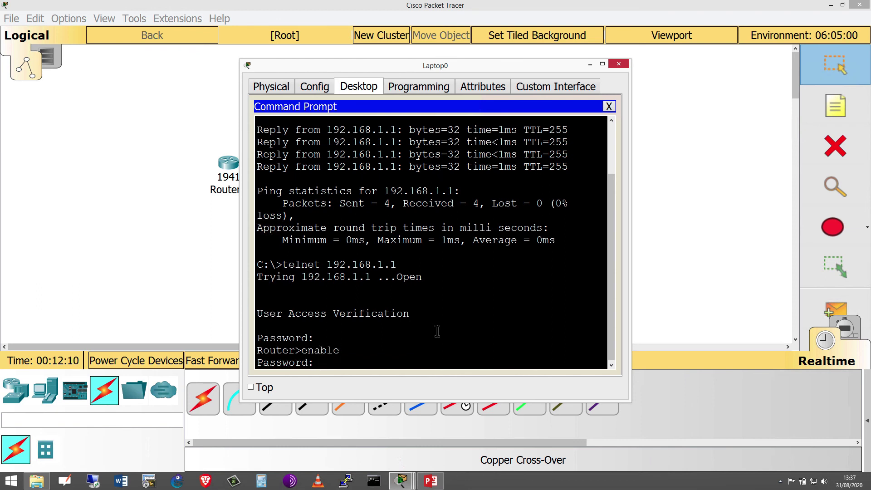
{"action": "key", "text": "Return"}
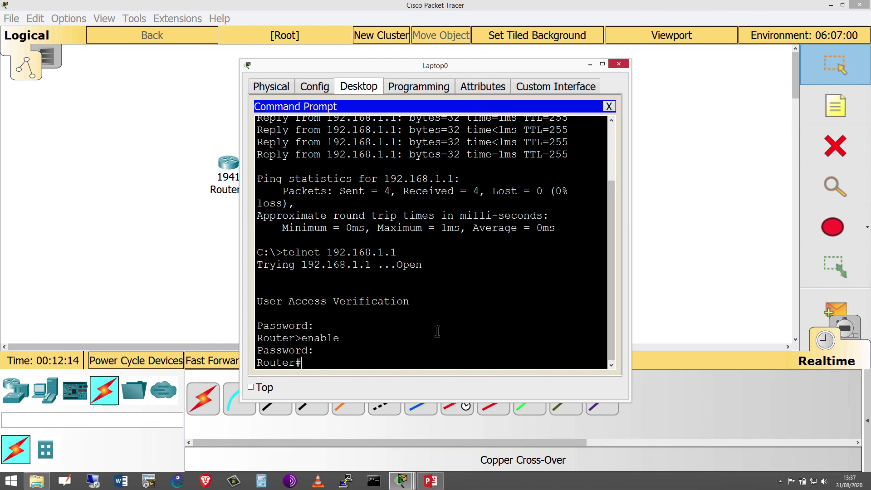
{"action": "key", "text": "Return"}
{"action": "type", "text": "sho"}
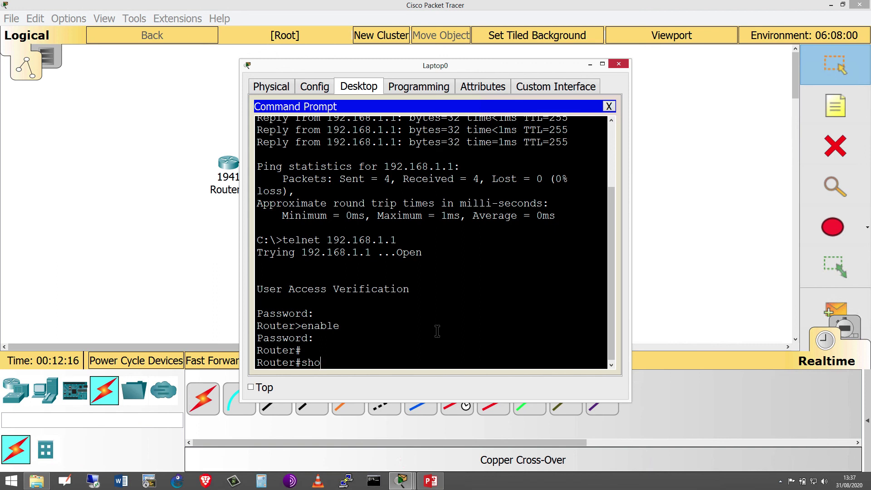
{"action": "type", "text": "w i"}
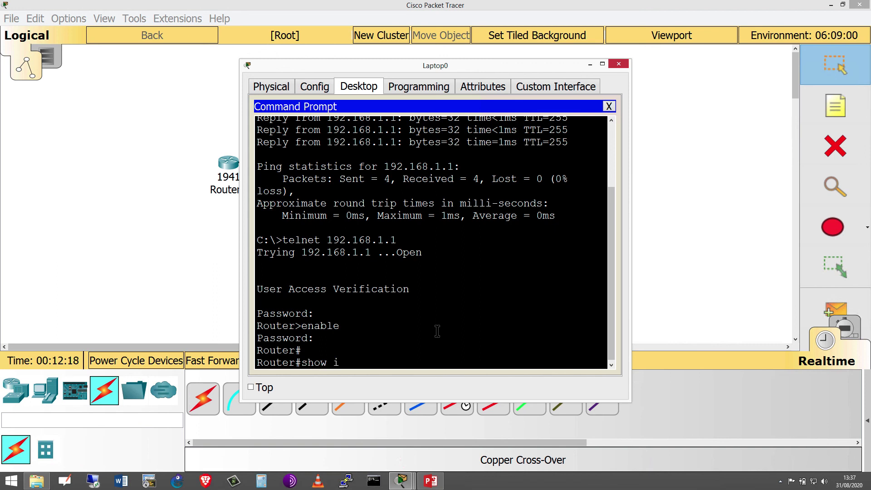